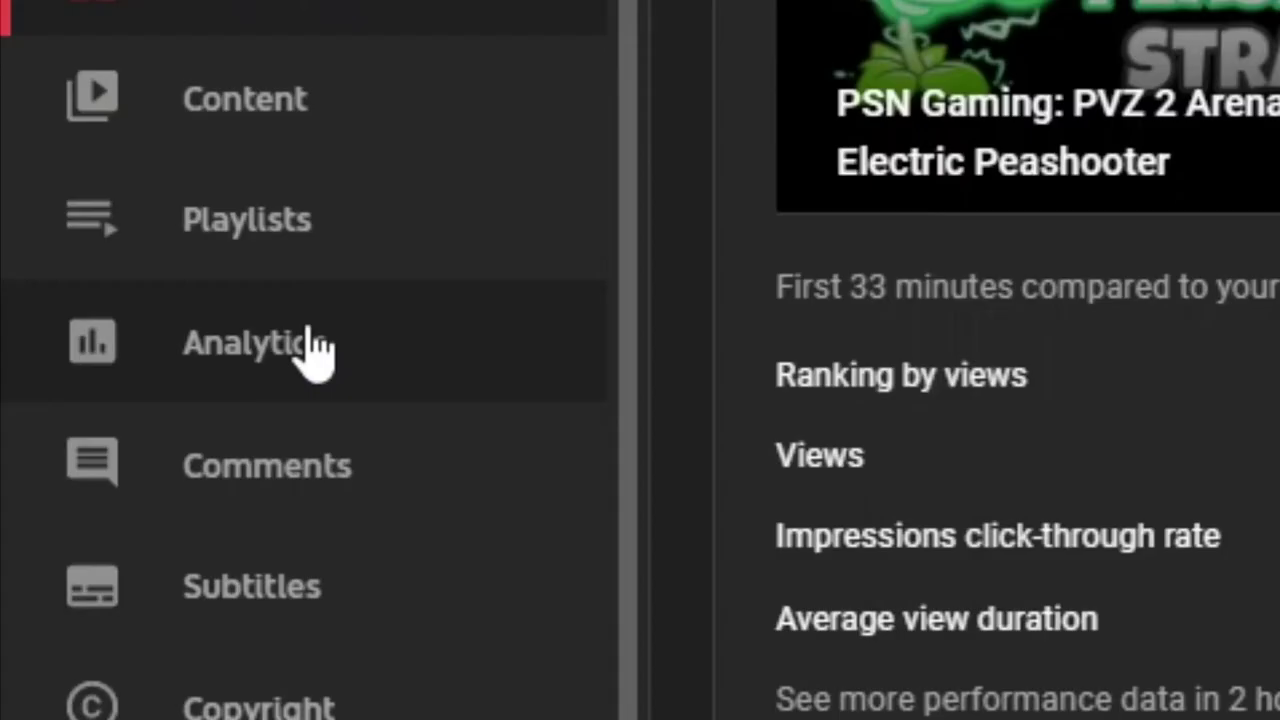
- Show the channel analytics for the Lifetime range: 95,063 views, 4.0K watch hours
{"action": "left_click", "coordinate": [107, 381]}
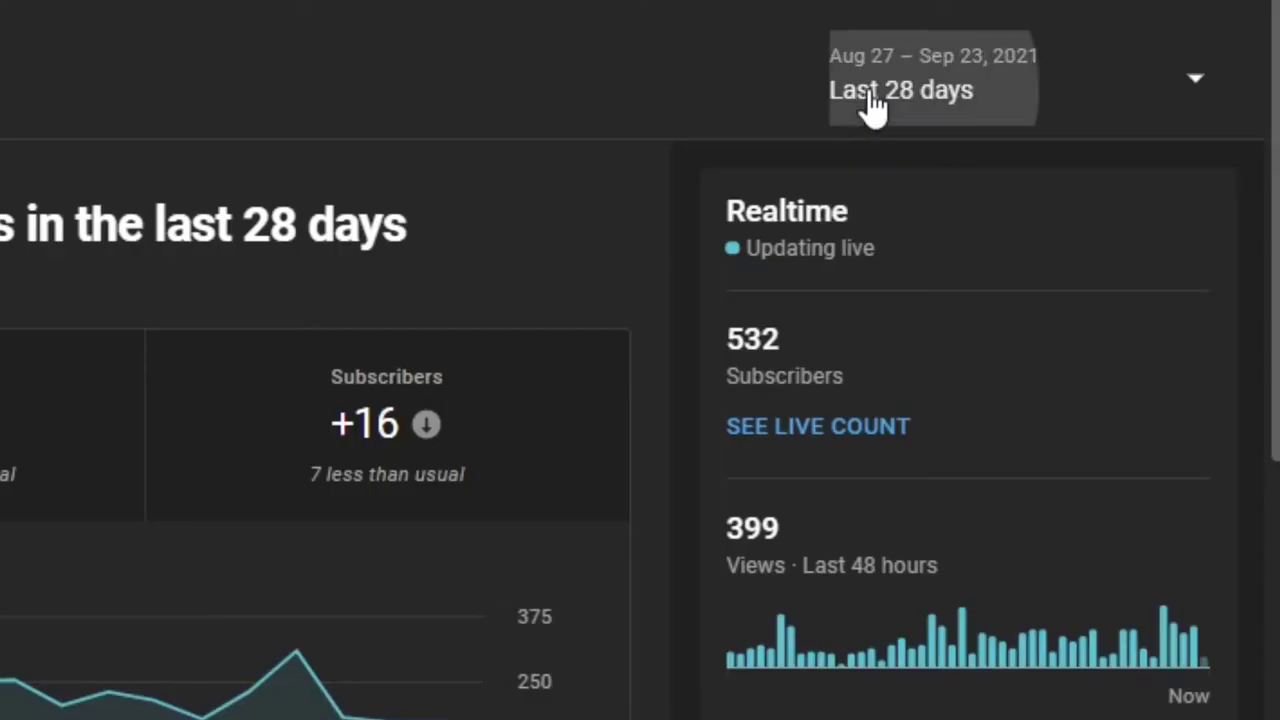
{"action": "left_click", "coordinate": [1077, 156]}
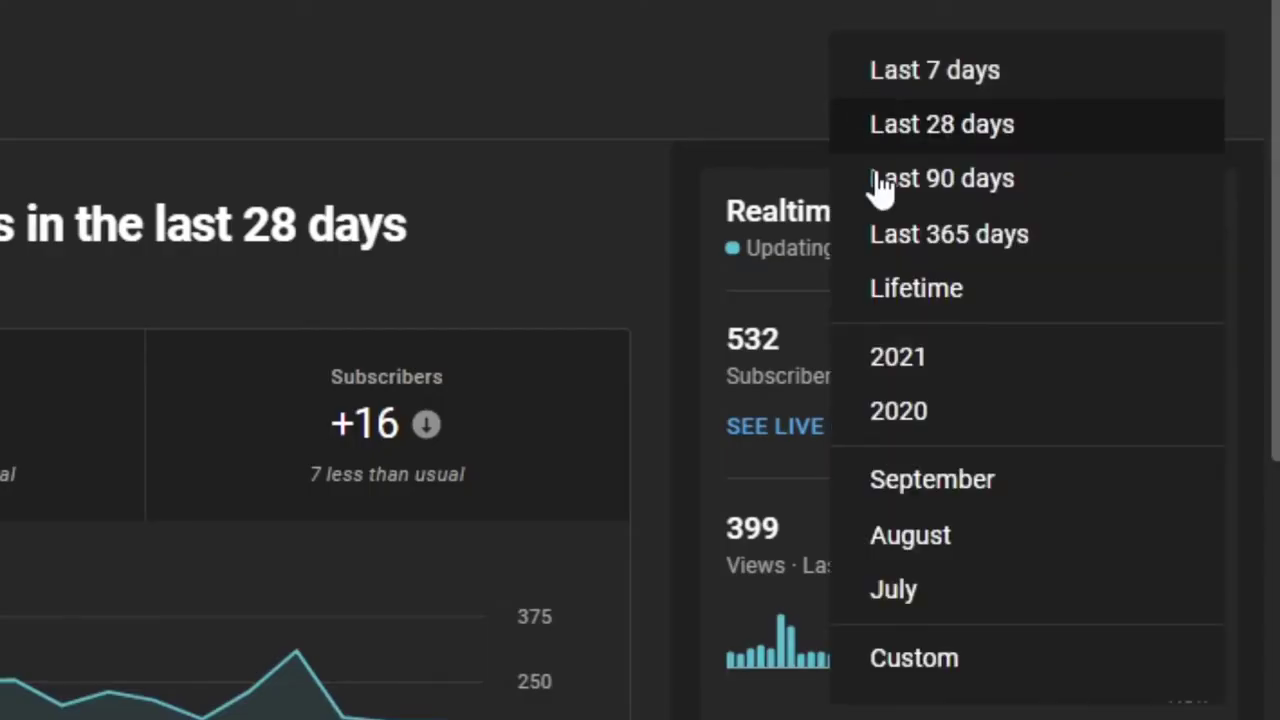
{"action": "left_click", "coordinate": [1088, 251]}
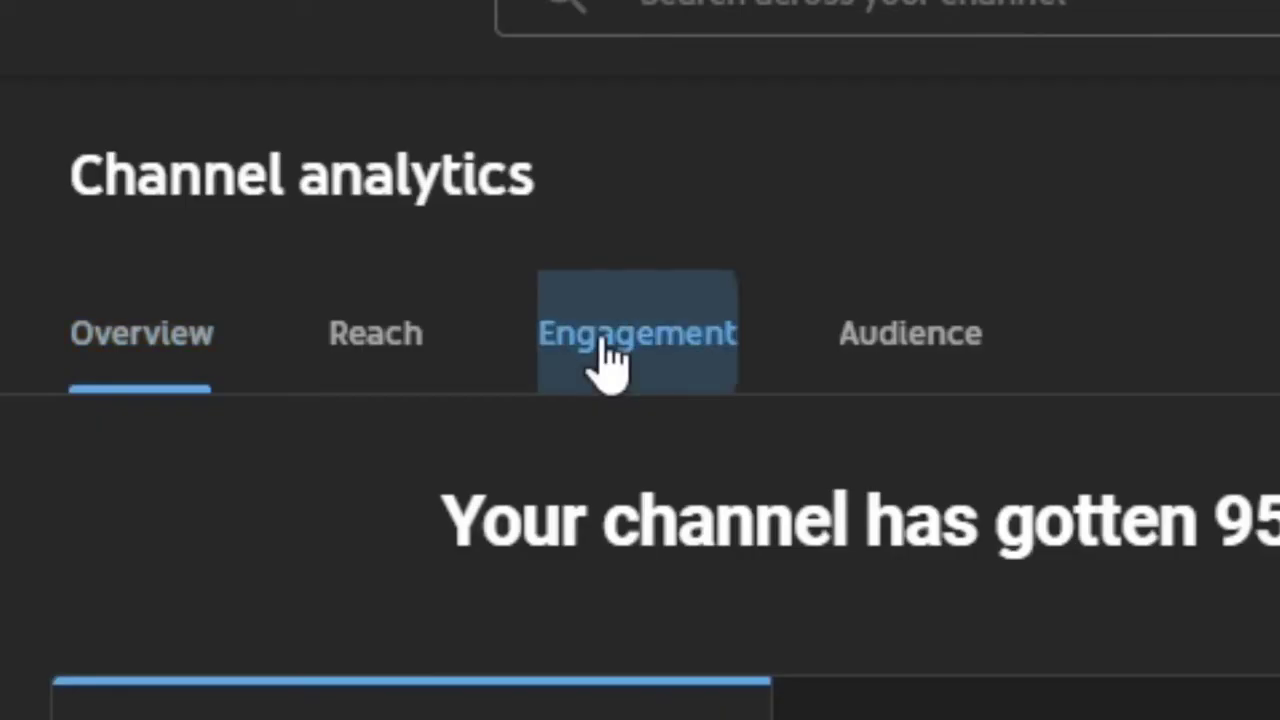
- Switch to Engagement analytics and show the Top moments in Key moments
{"action": "left_click", "coordinate": [606, 358]}
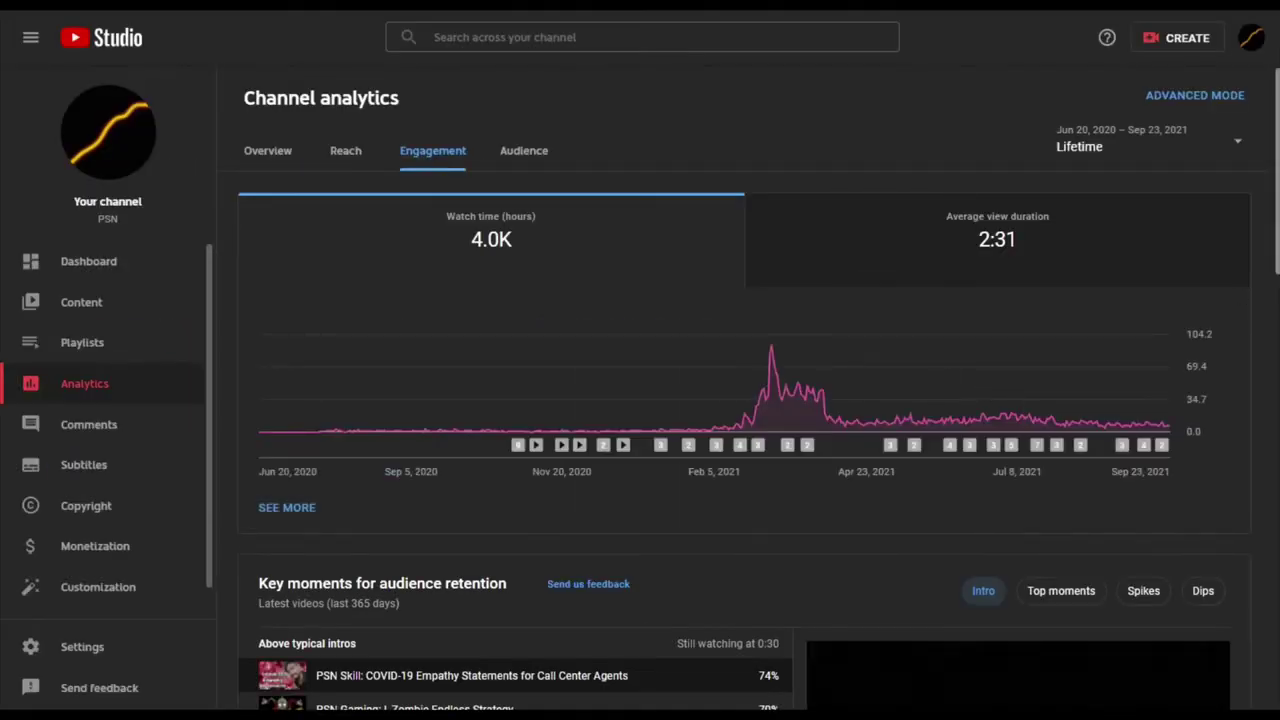
{"action": "scroll", "coordinate": [745, 400], "scroll_direction": "down", "scroll_amount": 4}
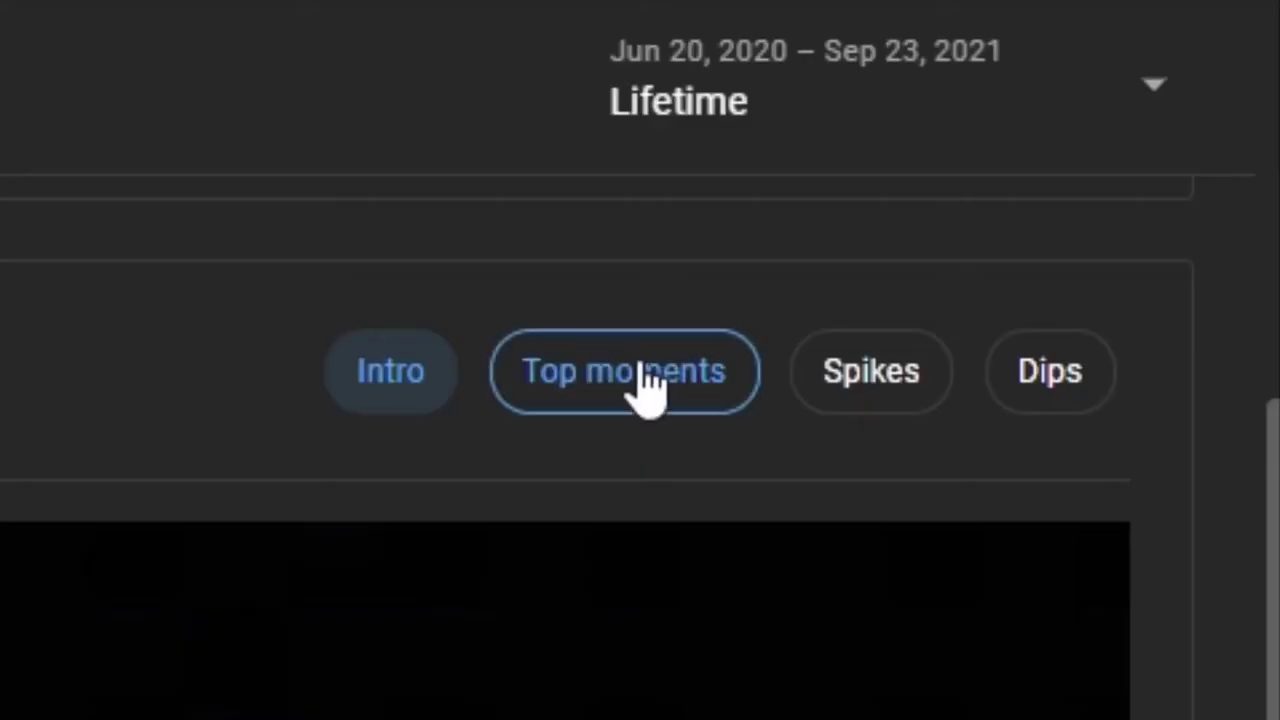
{"action": "left_click", "coordinate": [1067, 196]}
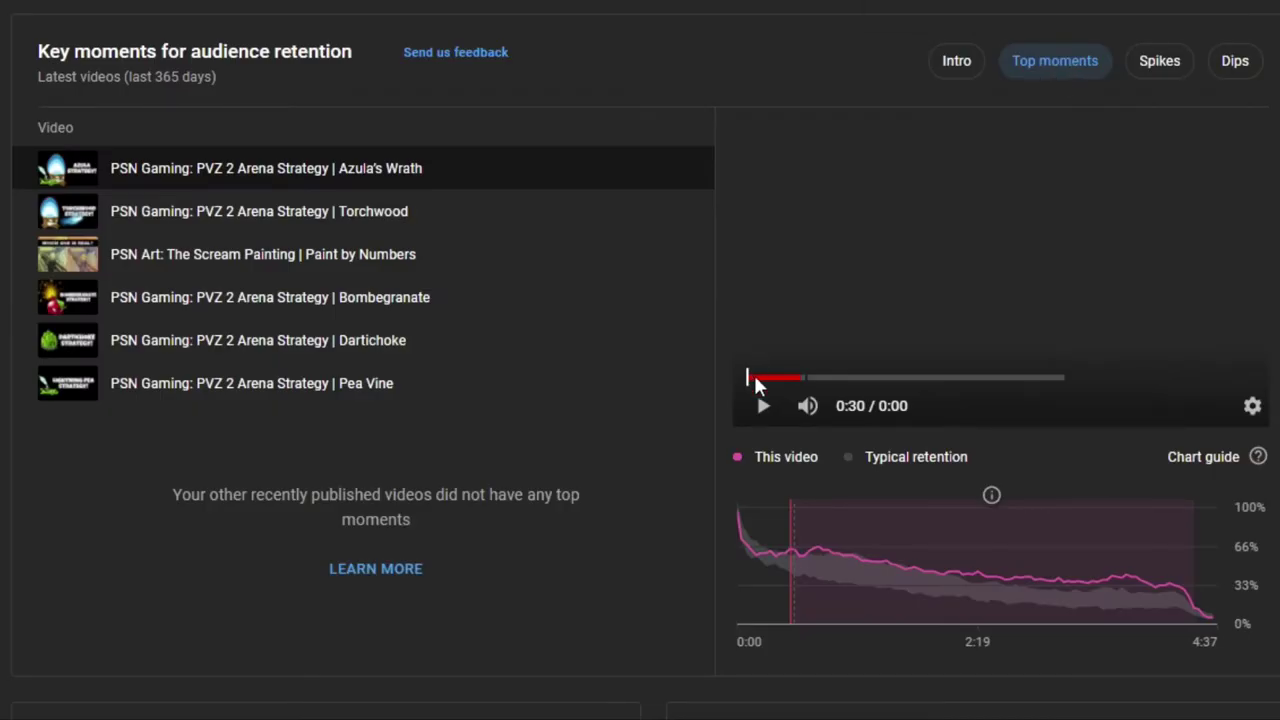
- Play and pause the top-moment preview, then return to the top of the page
{"action": "left_click", "coordinate": [764, 408]}
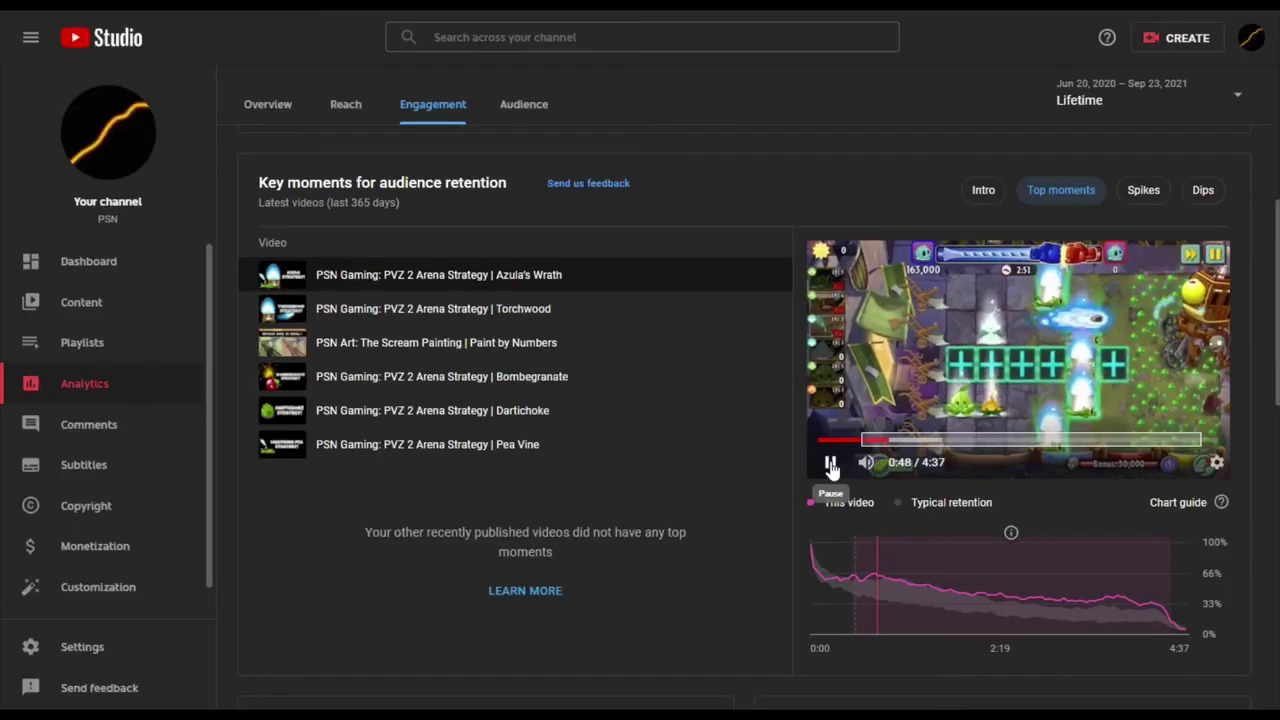
{"action": "left_click", "coordinate": [830, 465]}
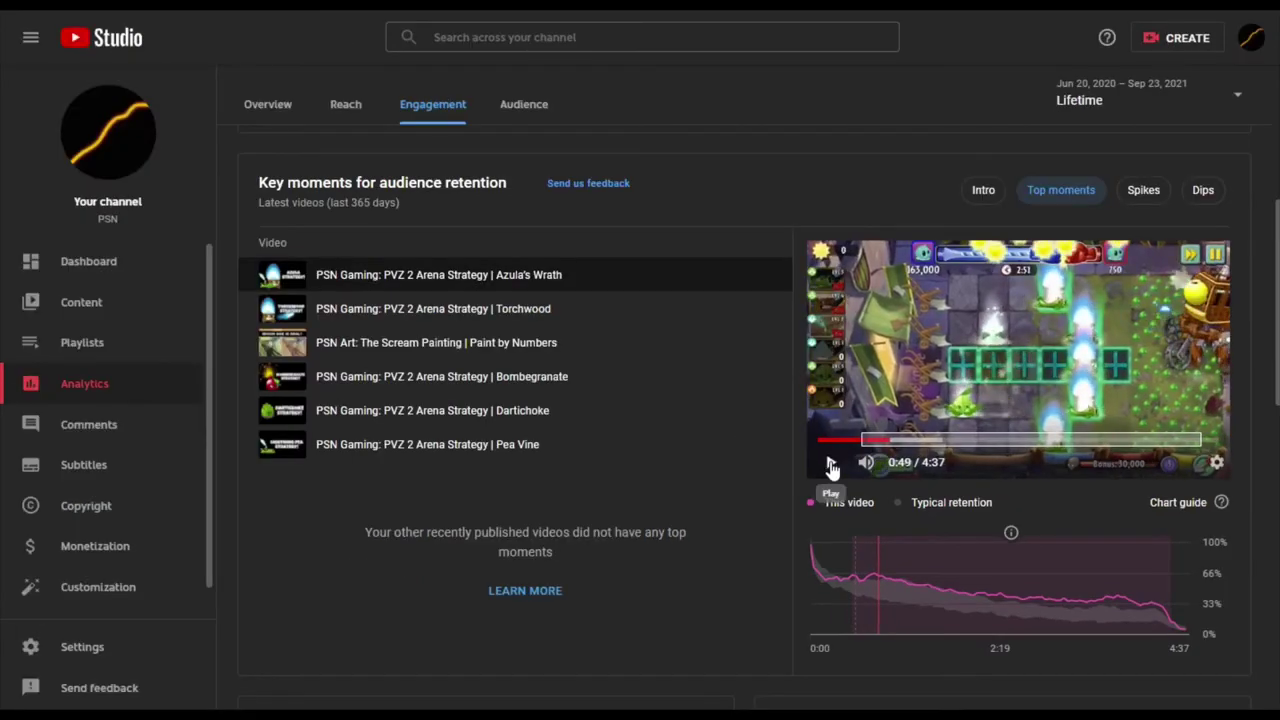
{"action": "left_click_drag", "start_coordinate": [1277, 355], "coordinate": [1277, 226]}
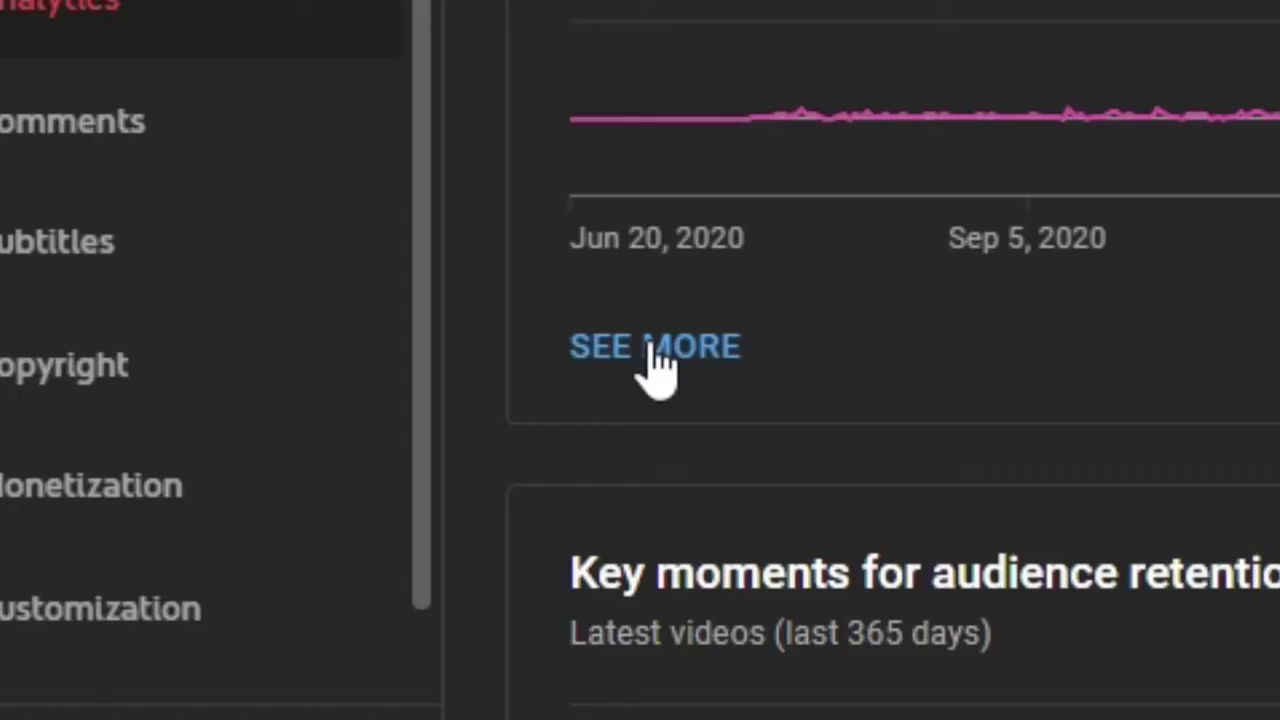
- Open the full watch-time report and look over the per-video rows
{"action": "left_click", "coordinate": [286, 499]}
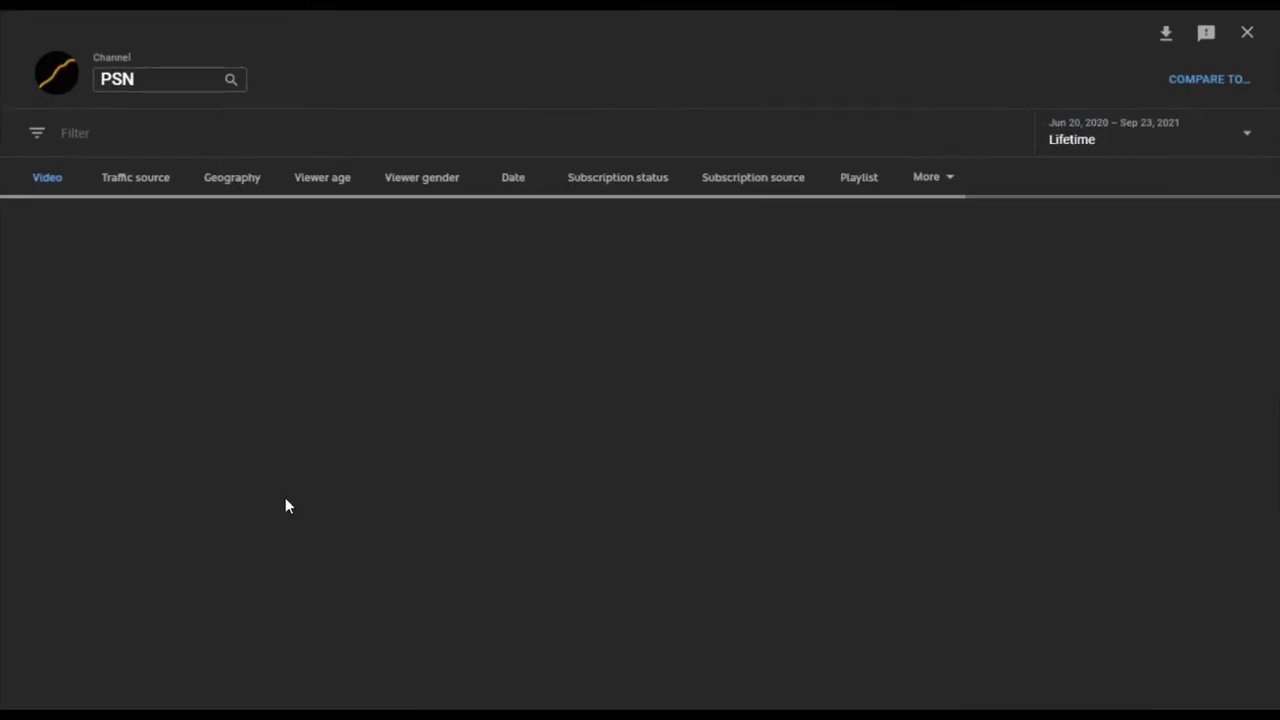
{"action": "scroll", "coordinate": [285, 497], "scroll_direction": "down", "scroll_amount": 5}
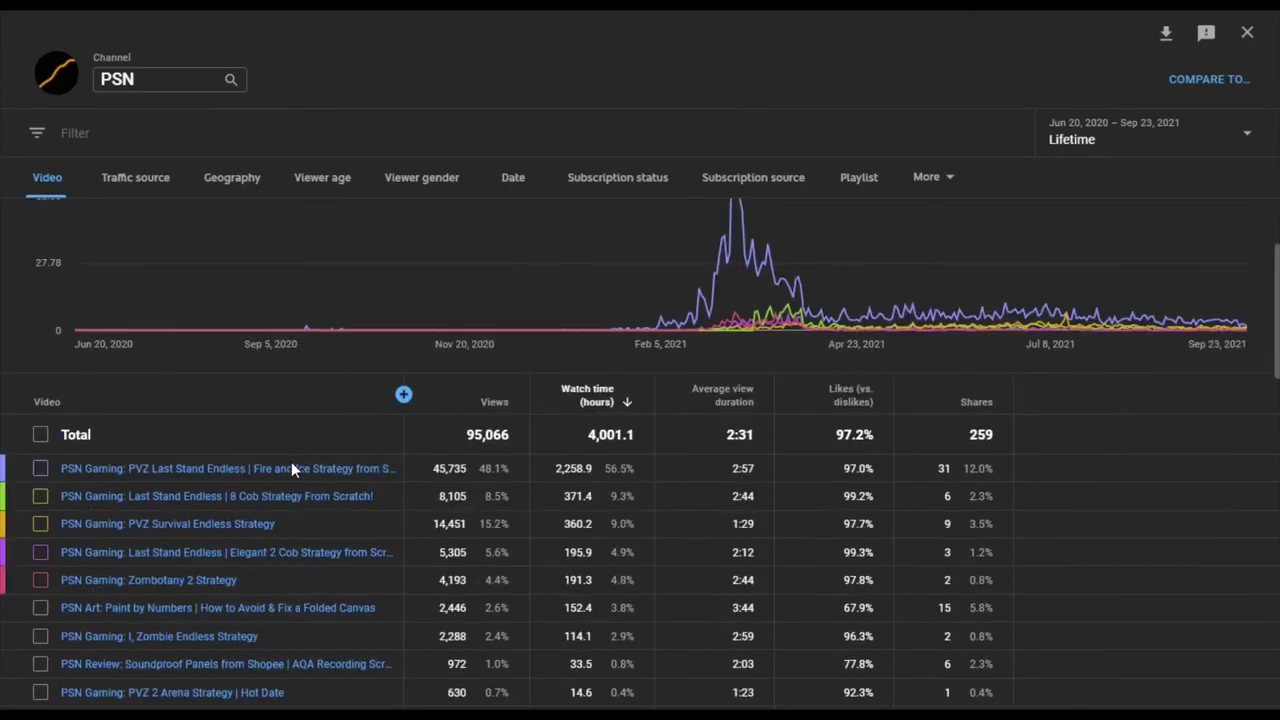
{"action": "mouse_move", "coordinate": [284, 395]}
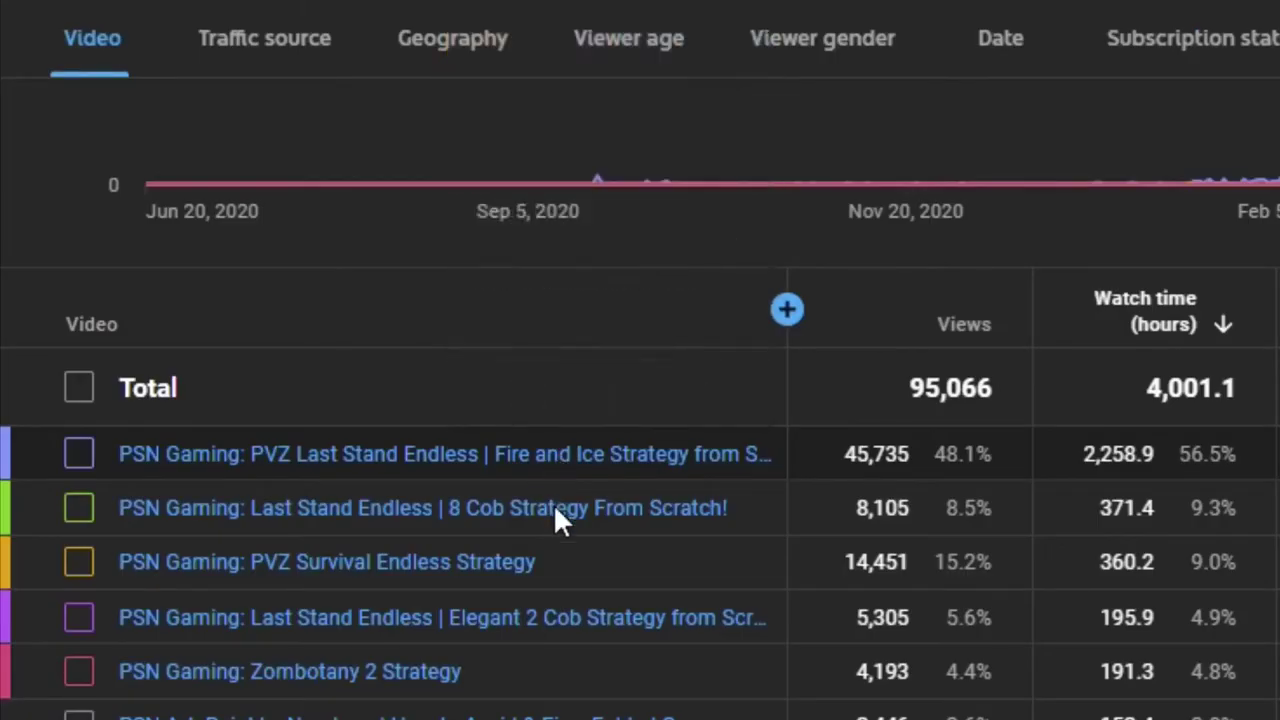
{"action": "mouse_move", "coordinate": [518, 585]}
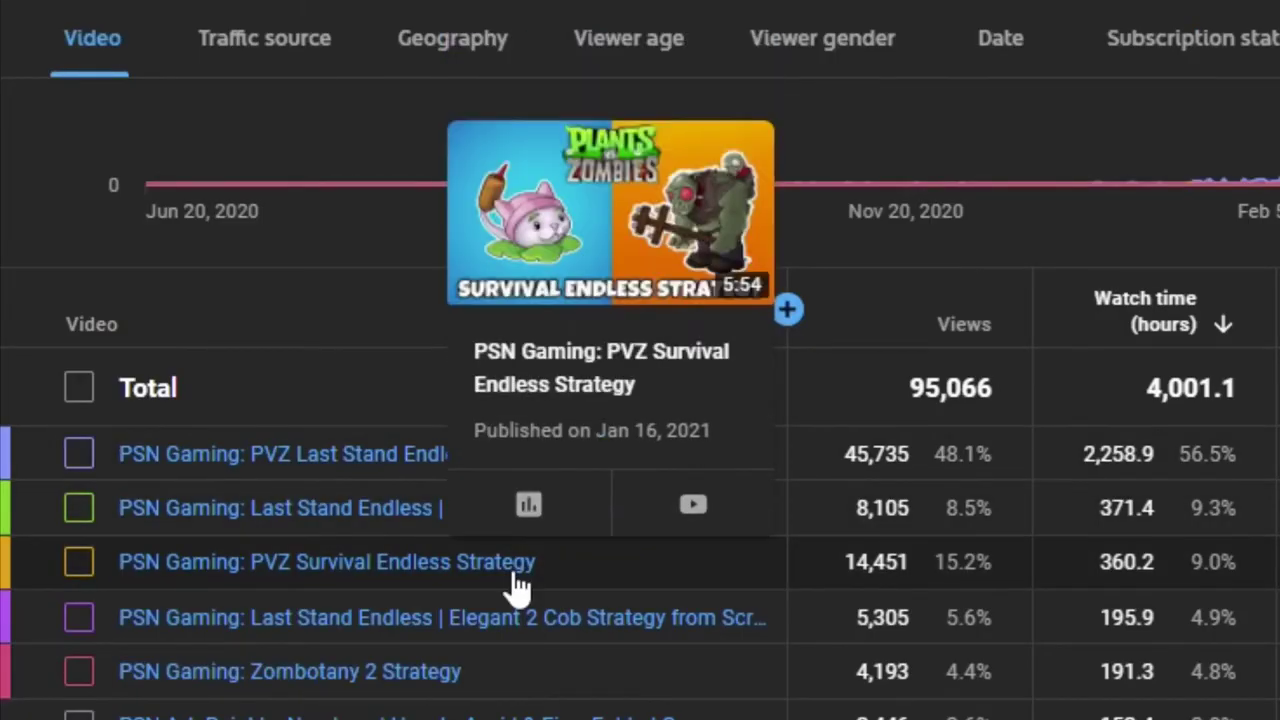
{"action": "mouse_move", "coordinate": [510, 688]}
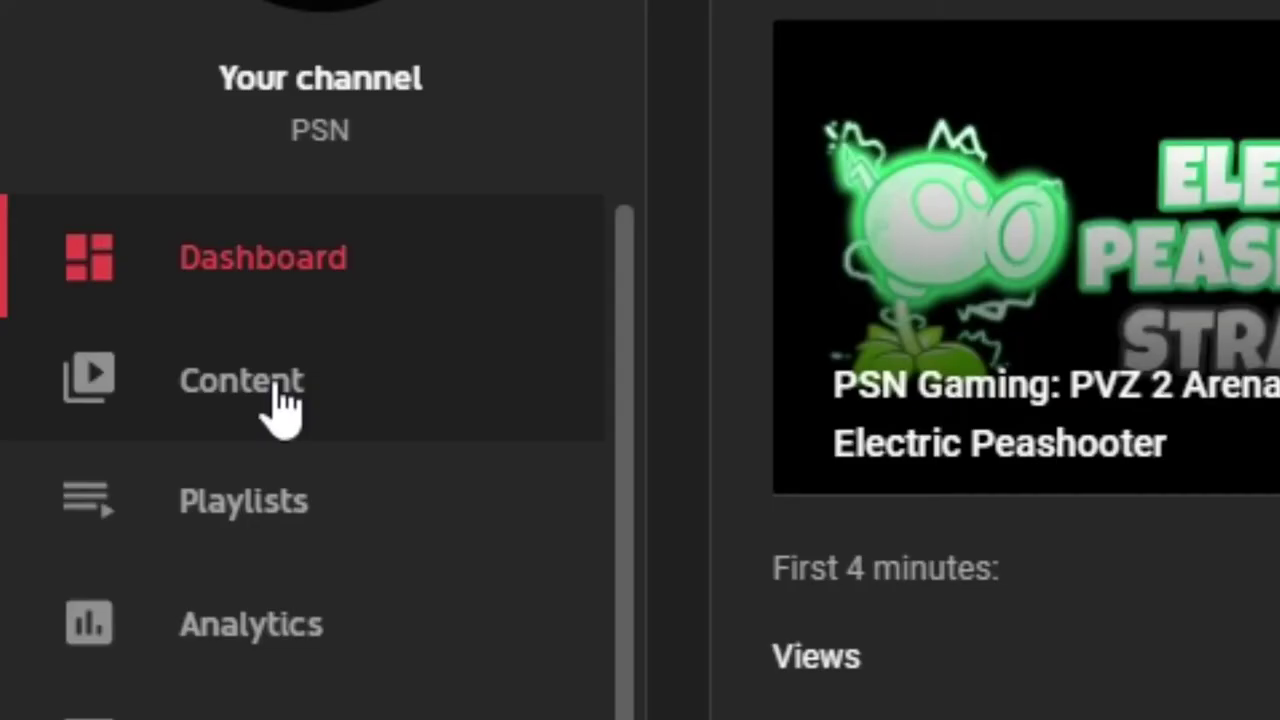
- Open the Electric Peashooter video's details from the Content uploads list
{"action": "left_click", "coordinate": [93, 310]}
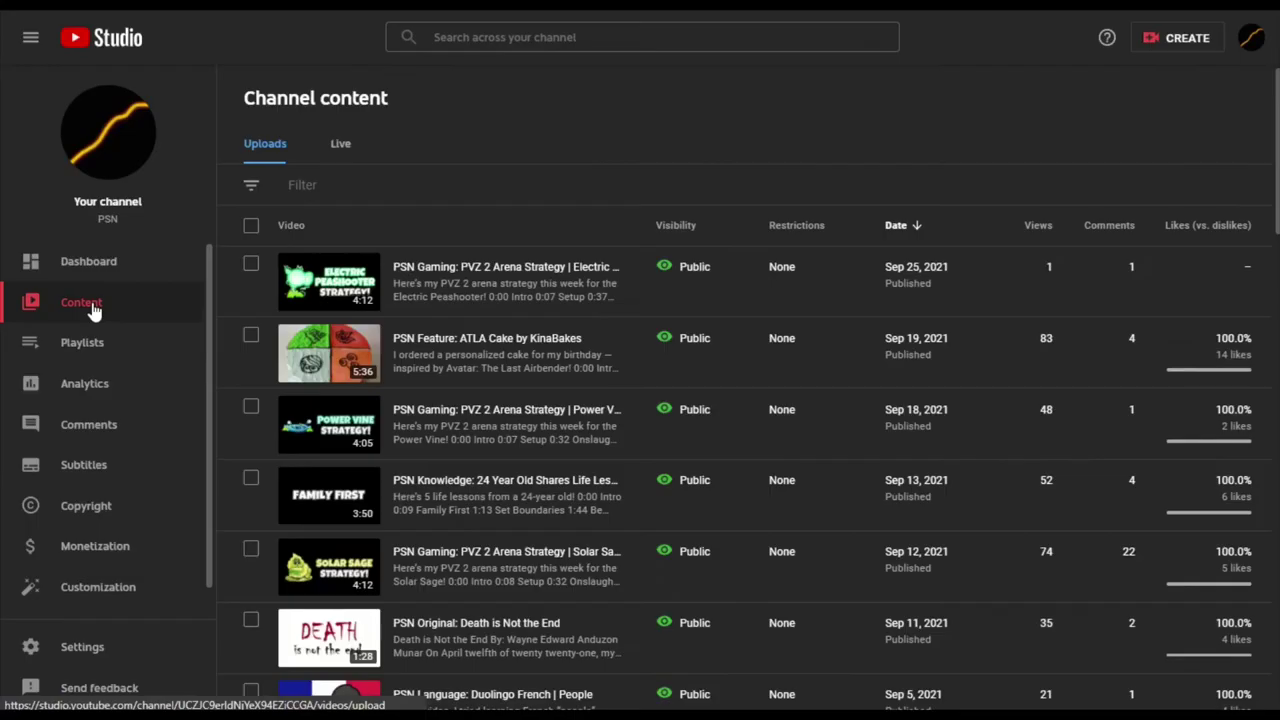
{"action": "mouse_move", "coordinate": [427, 298]}
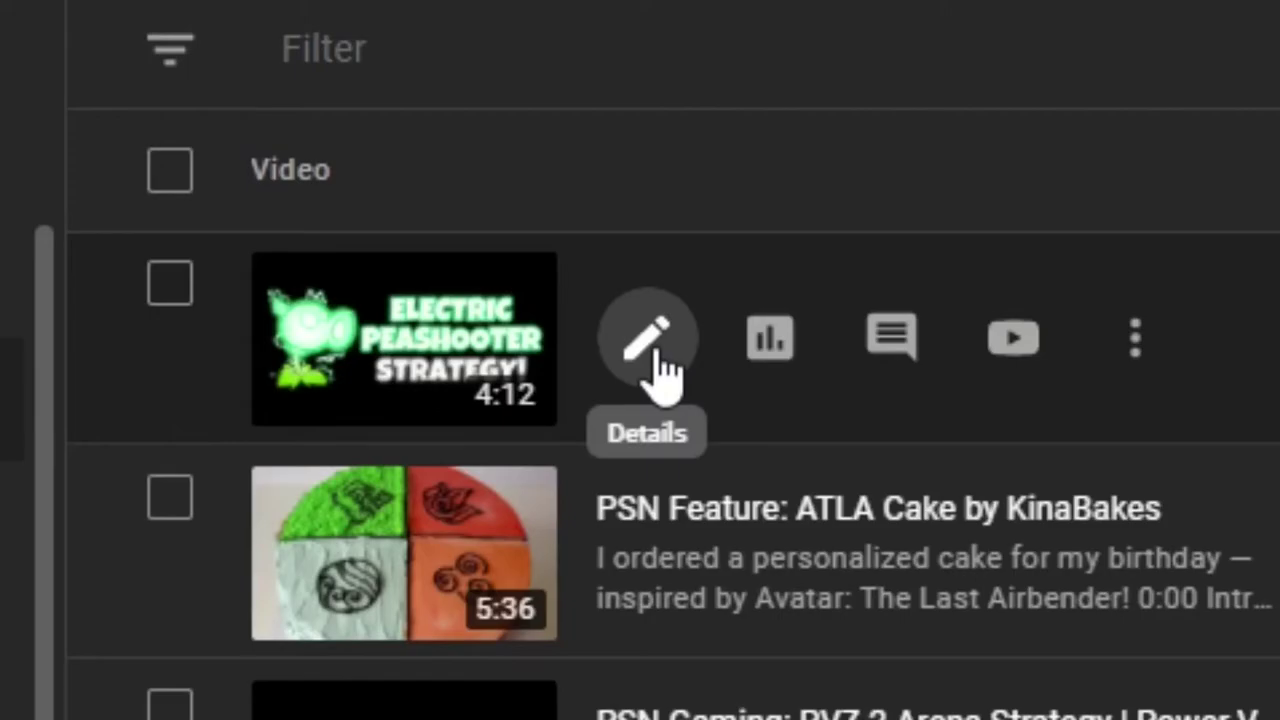
{"action": "left_click", "coordinate": [652, 345]}
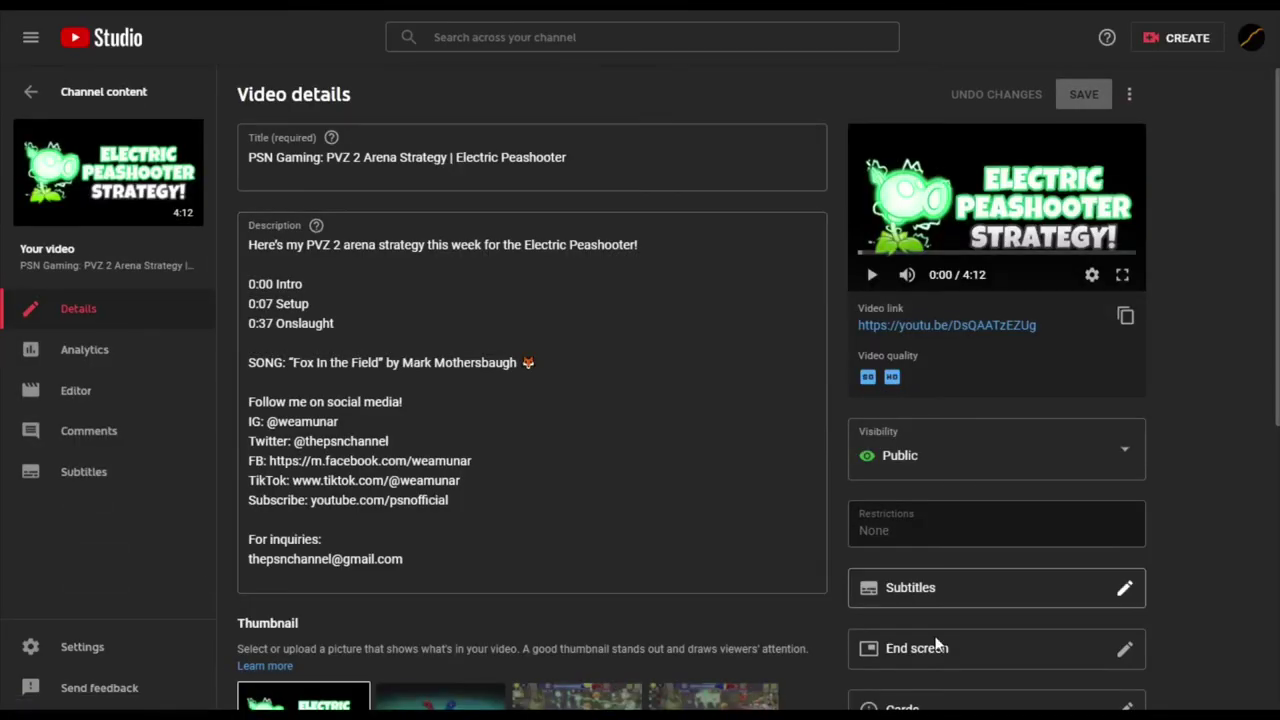
{"action": "scroll", "coordinate": [1103, 500], "scroll_direction": "down", "scroll_amount": 2}
- Apply the '1 video, 1 playlist, 1 subscribe' end screen with the PSN Gaming playlist and save
{"action": "left_click", "coordinate": [1131, 462]}
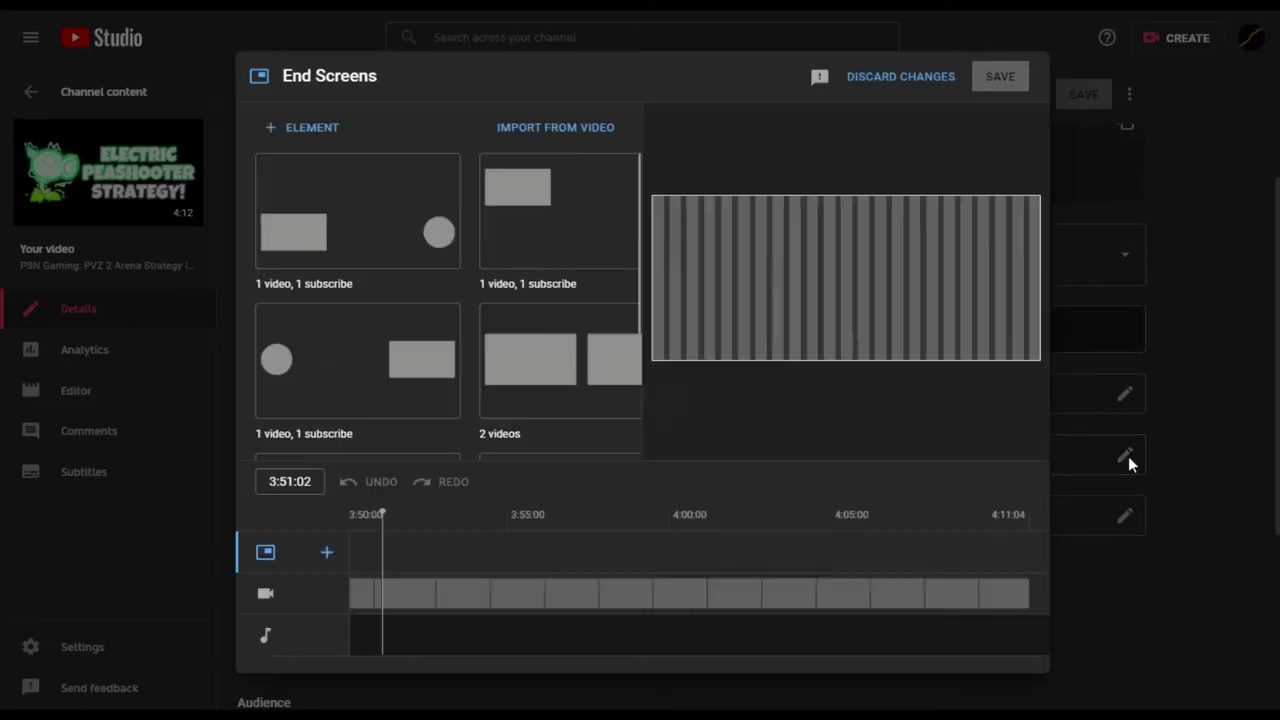
{"action": "scroll", "coordinate": [563, 369], "scroll_direction": "down", "scroll_amount": 2}
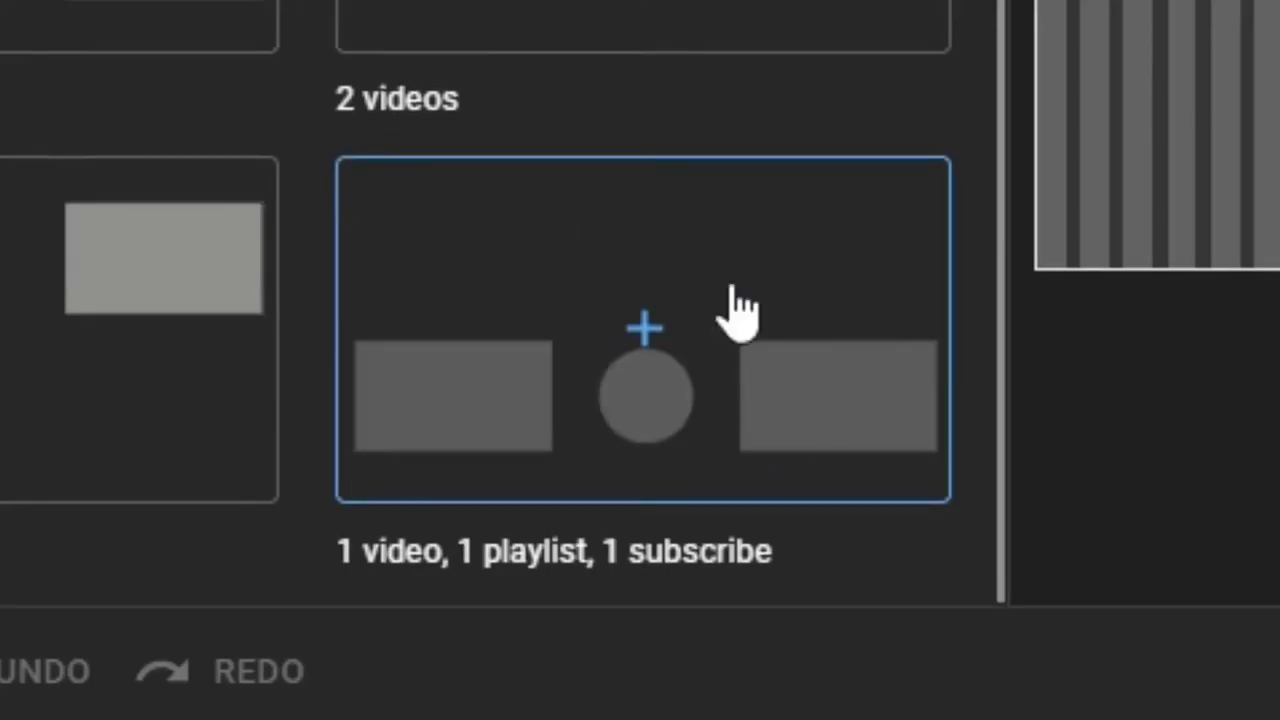
{"action": "left_click", "coordinate": [740, 310]}
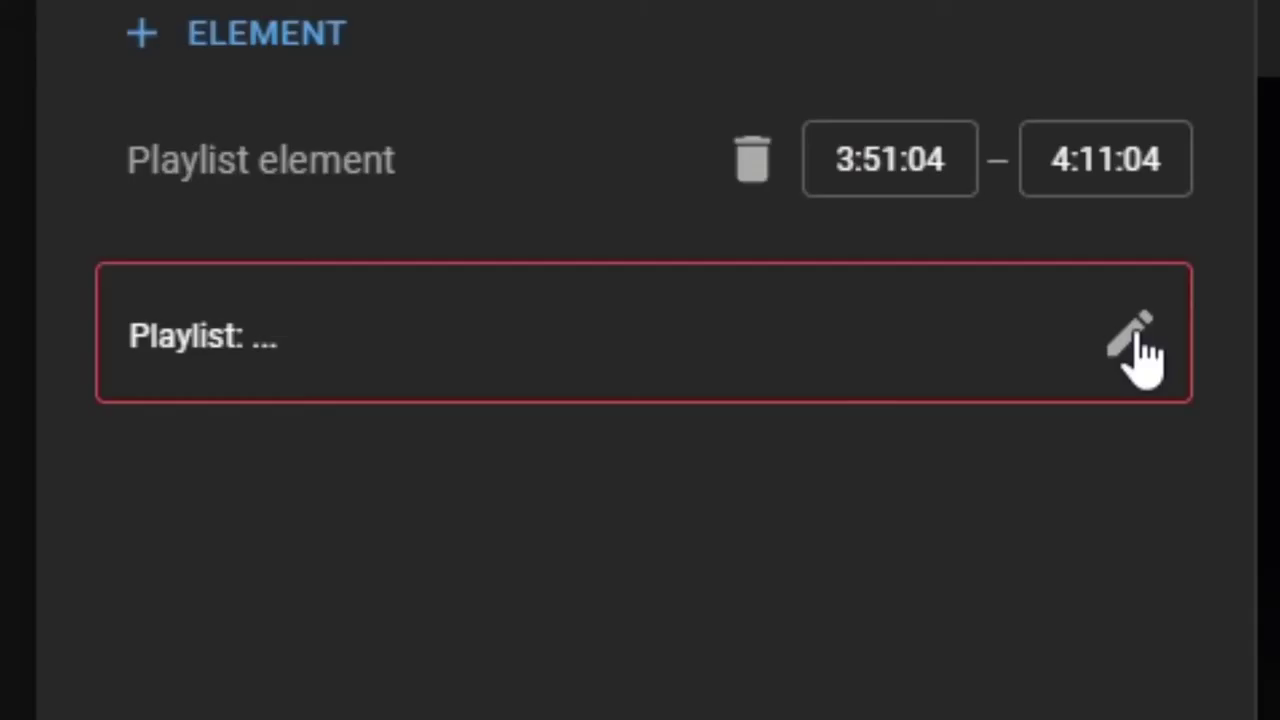
{"action": "left_click", "coordinate": [600, 228]}
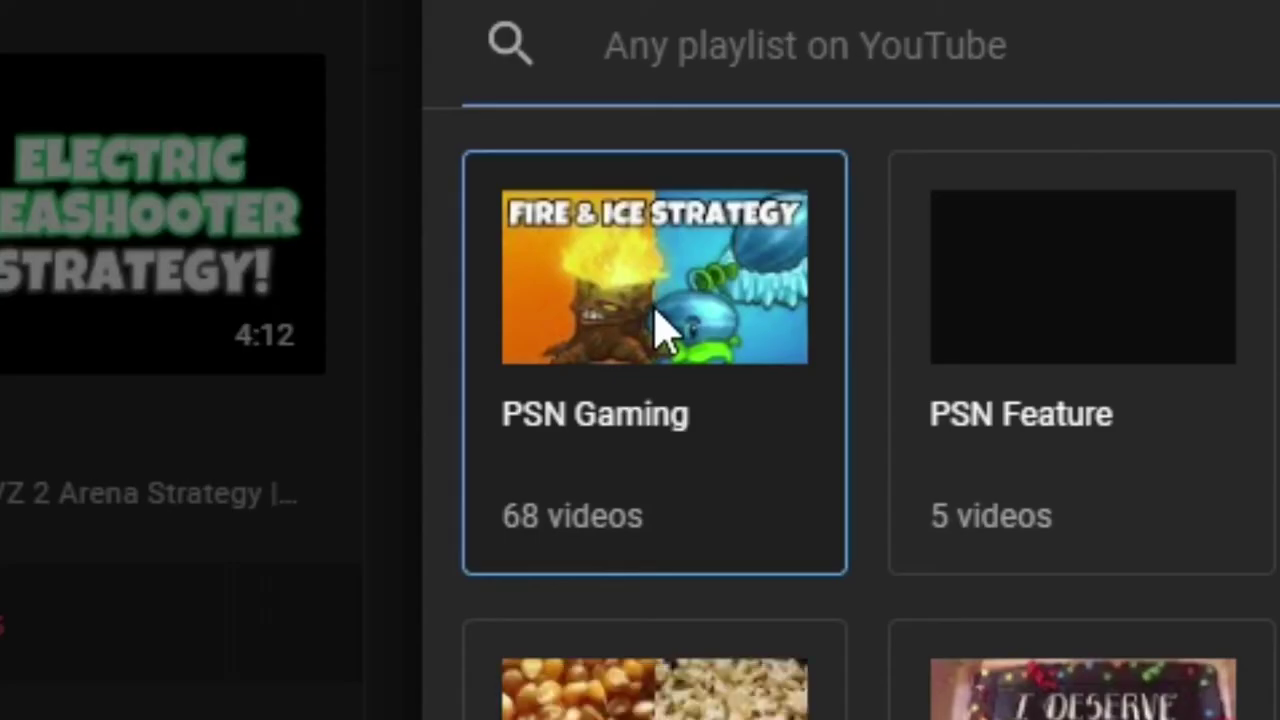
{"action": "left_click", "coordinate": [657, 329]}
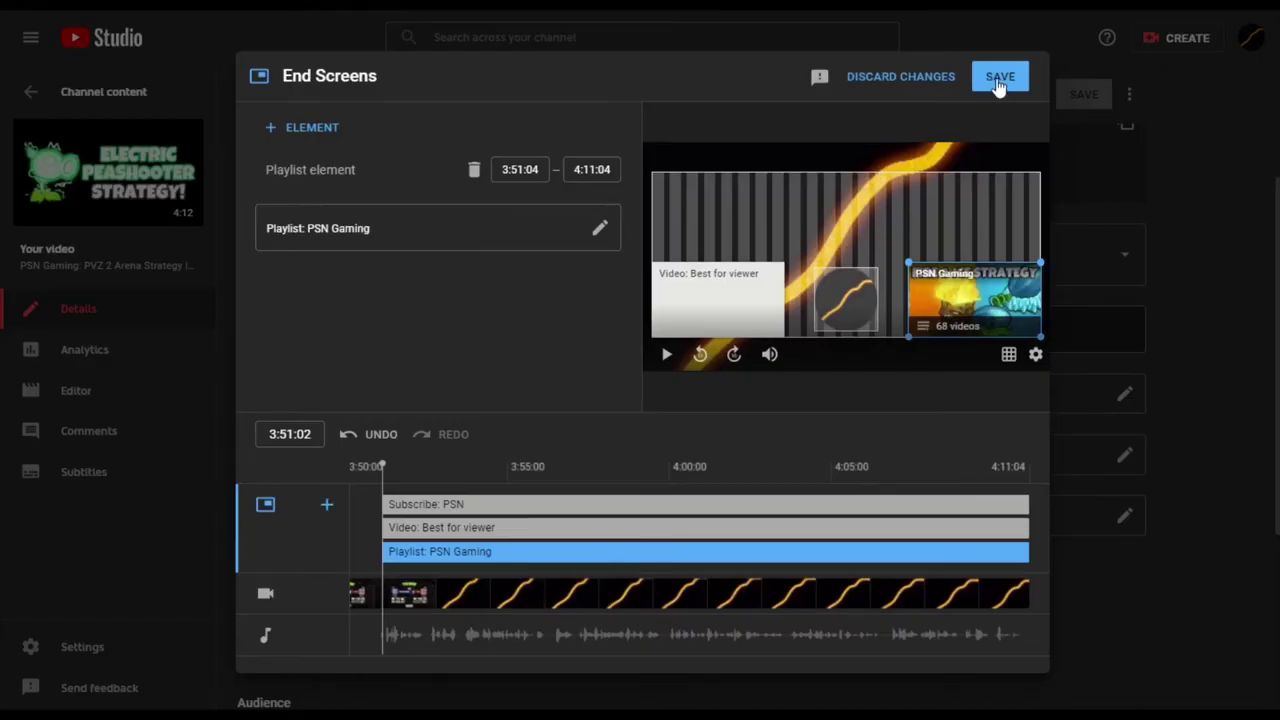
{"action": "left_click", "coordinate": [998, 84]}
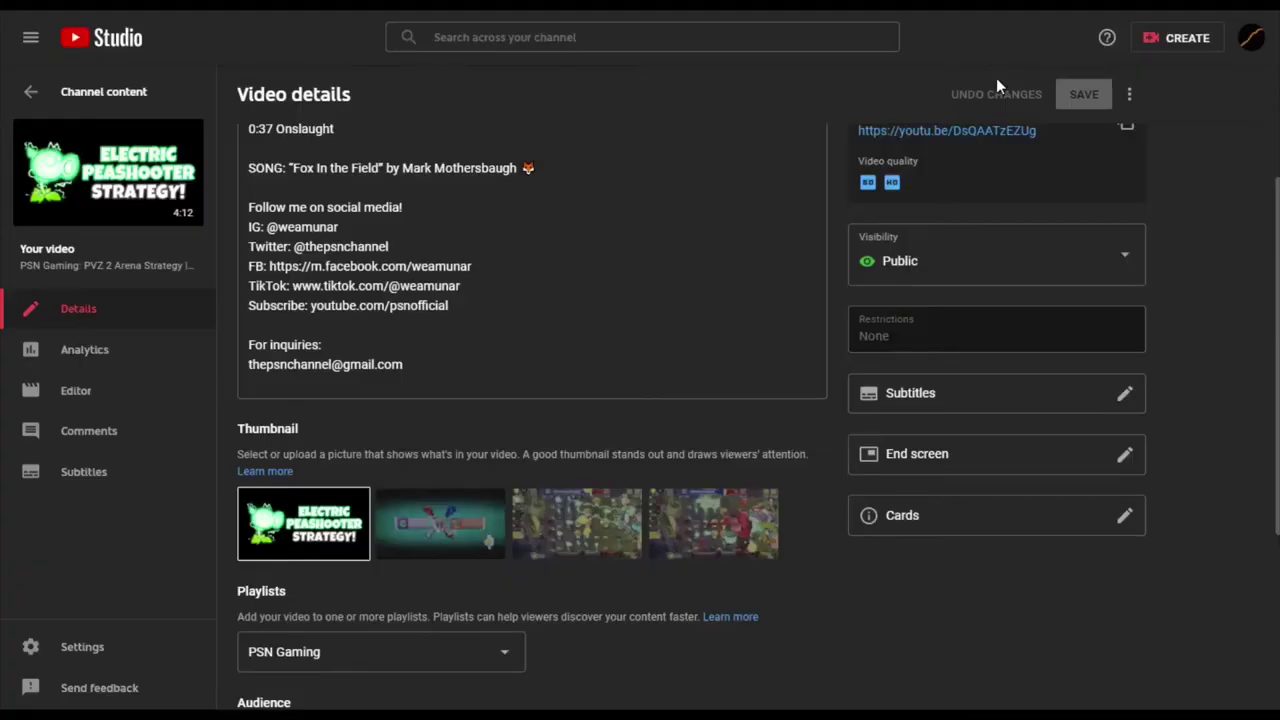
- Add a Playlist info card linking to PSN Gaming and save it
{"action": "left_click", "coordinate": [994, 520]}
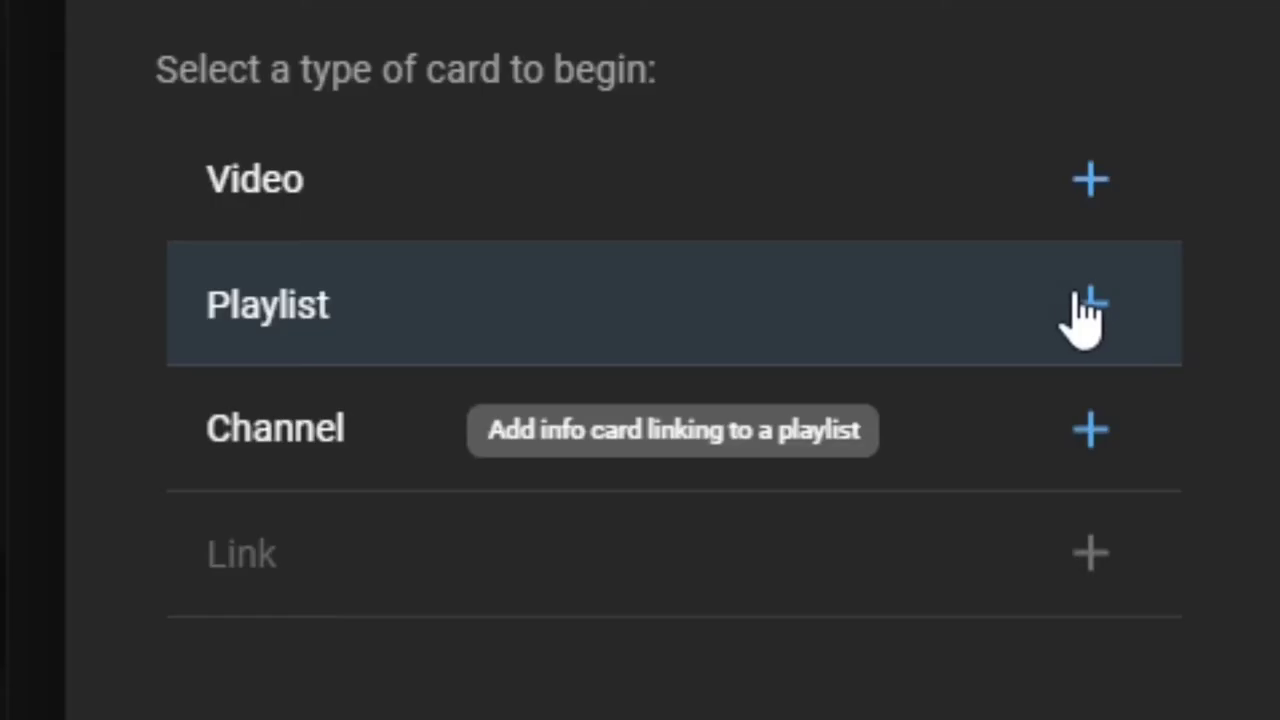
{"action": "left_click", "coordinate": [578, 208]}
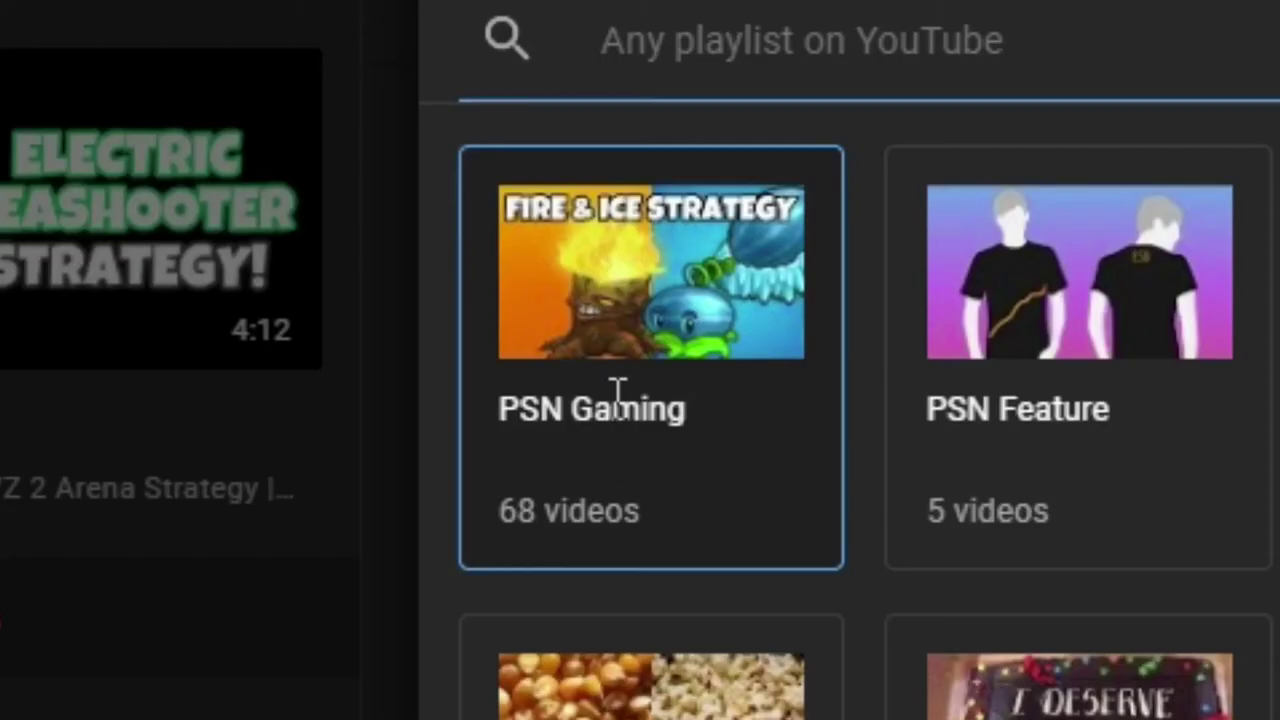
{"action": "left_click", "coordinate": [622, 385]}
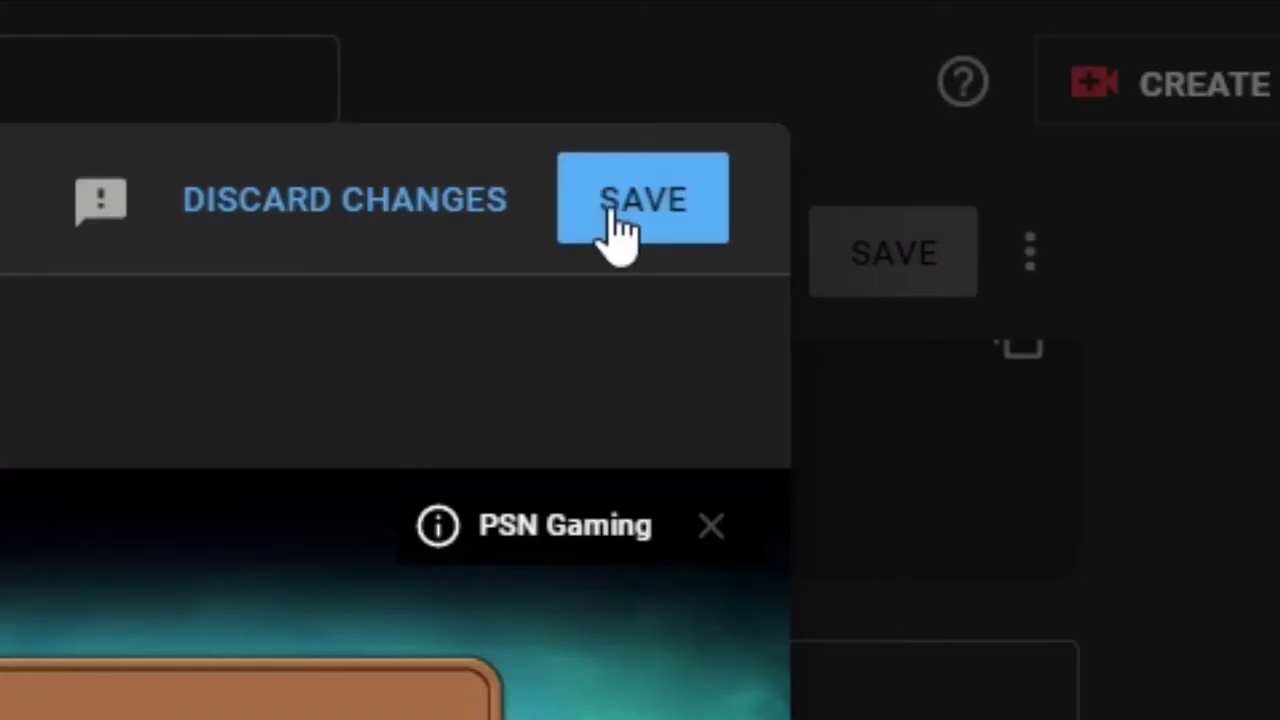
{"action": "left_click", "coordinate": [1000, 74]}
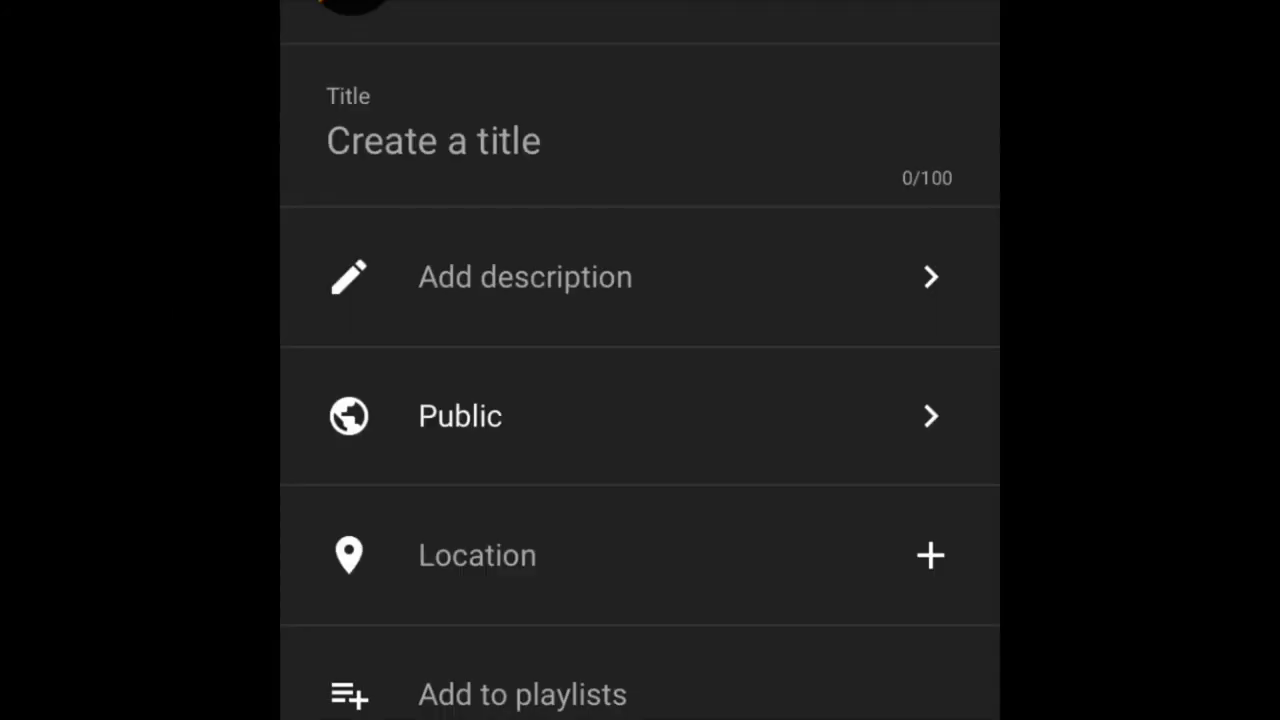
- Add the new upload to the PSN Gaming playlist
{"action": "left_click", "coordinate": [349, 121]}
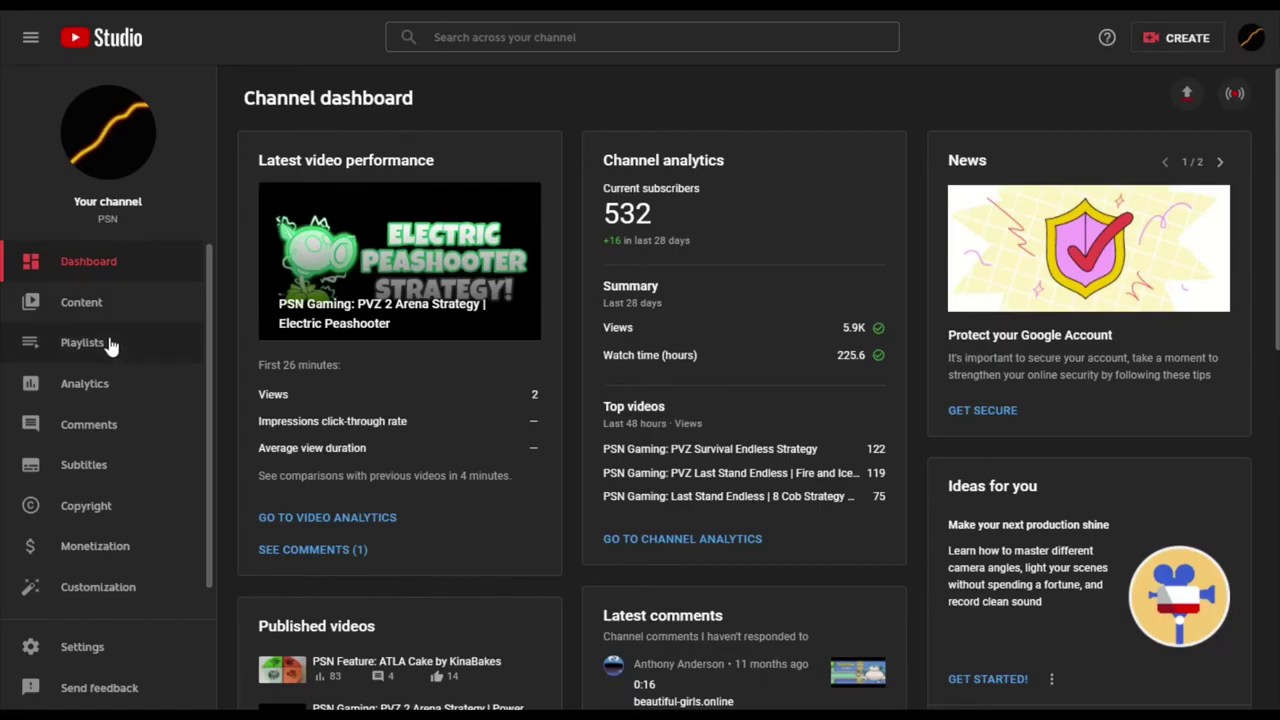
{"action": "left_click", "coordinate": [108, 342]}
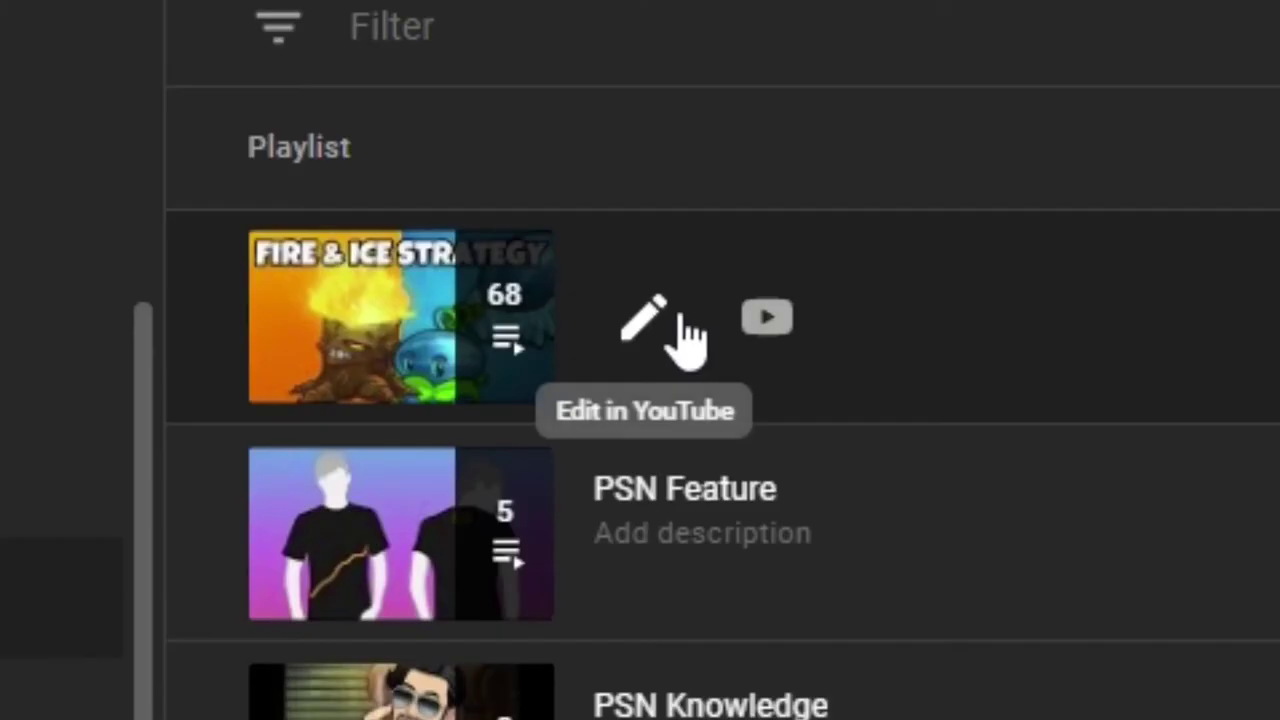
{"action": "left_click", "coordinate": [388, 250]}
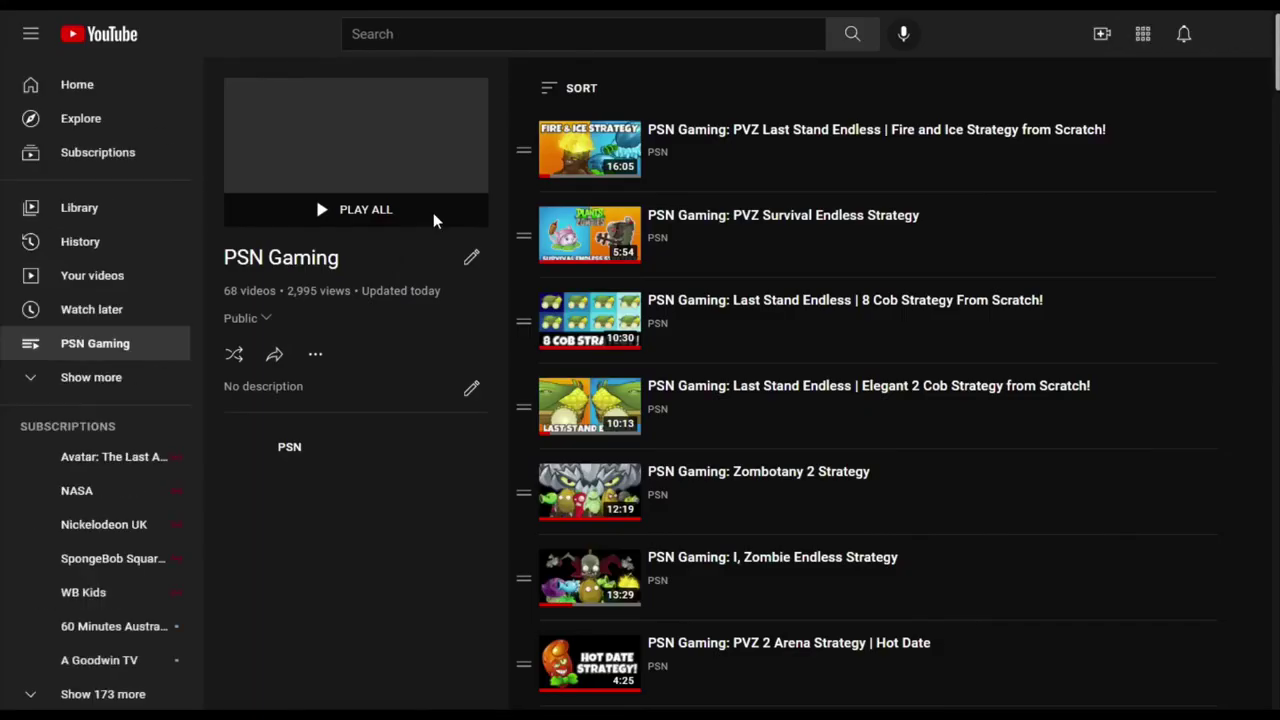
{"action": "left_click", "coordinate": [558, 90]}
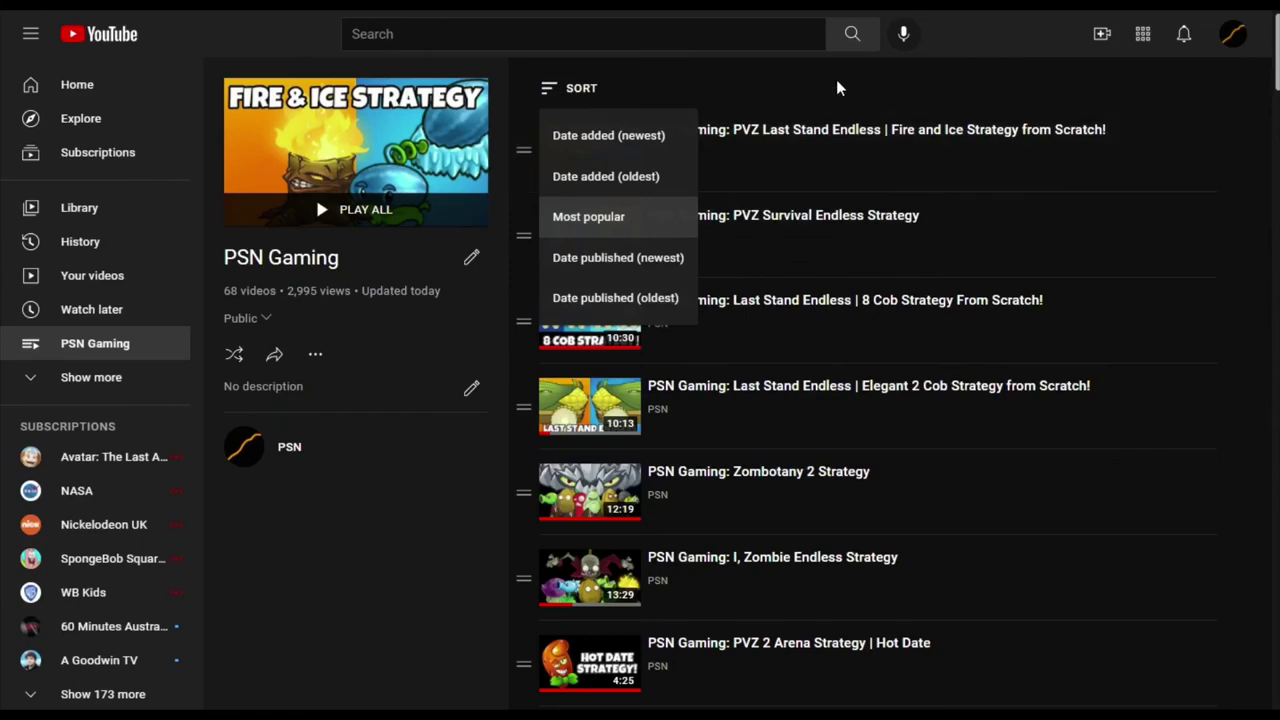
{"action": "left_click", "coordinate": [836, 80]}
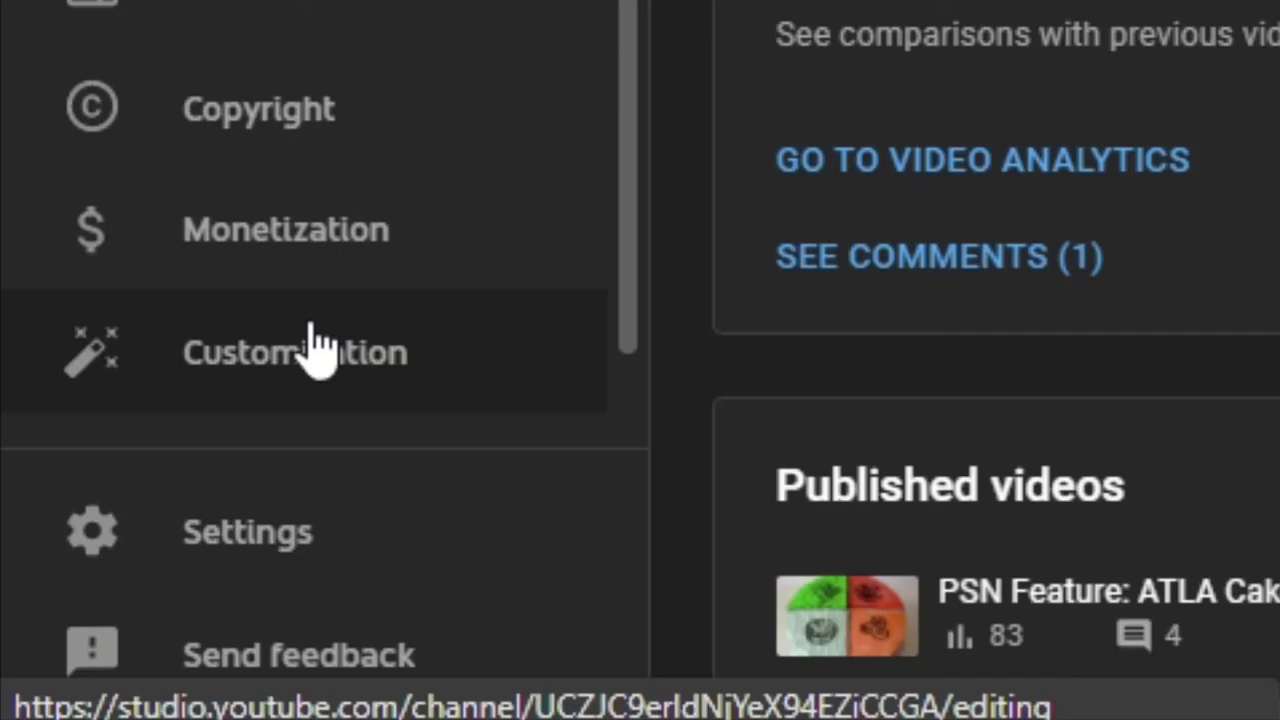
- Check the homepage section types in Customization, then view the public channel homepage
{"action": "left_click", "coordinate": [312, 342]}
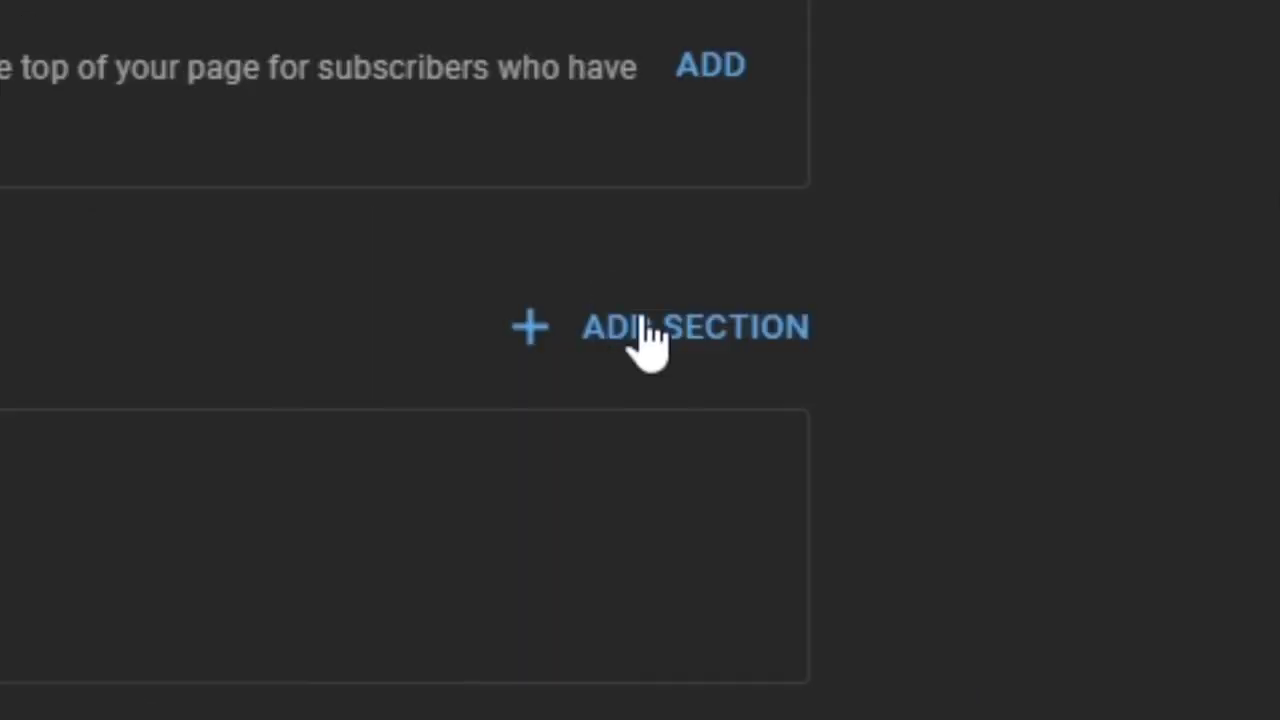
{"action": "left_click", "coordinate": [925, 440]}
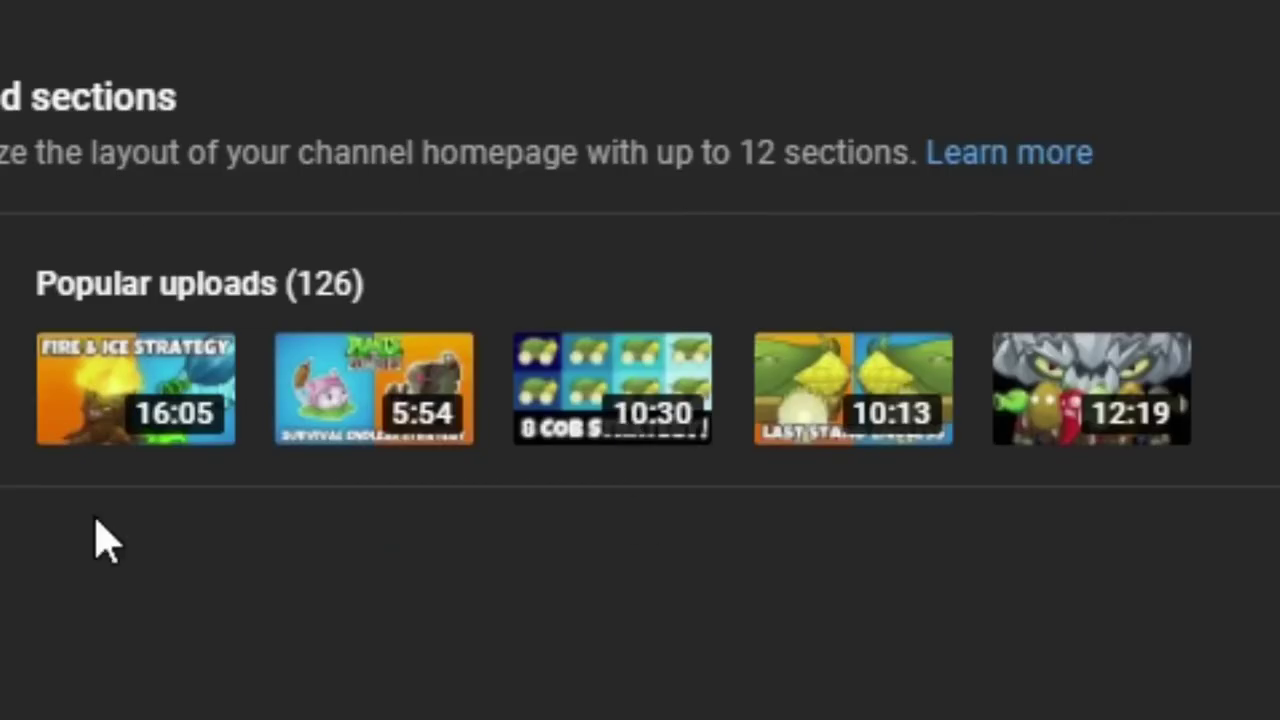
{"action": "left_click", "coordinate": [760, 438]}
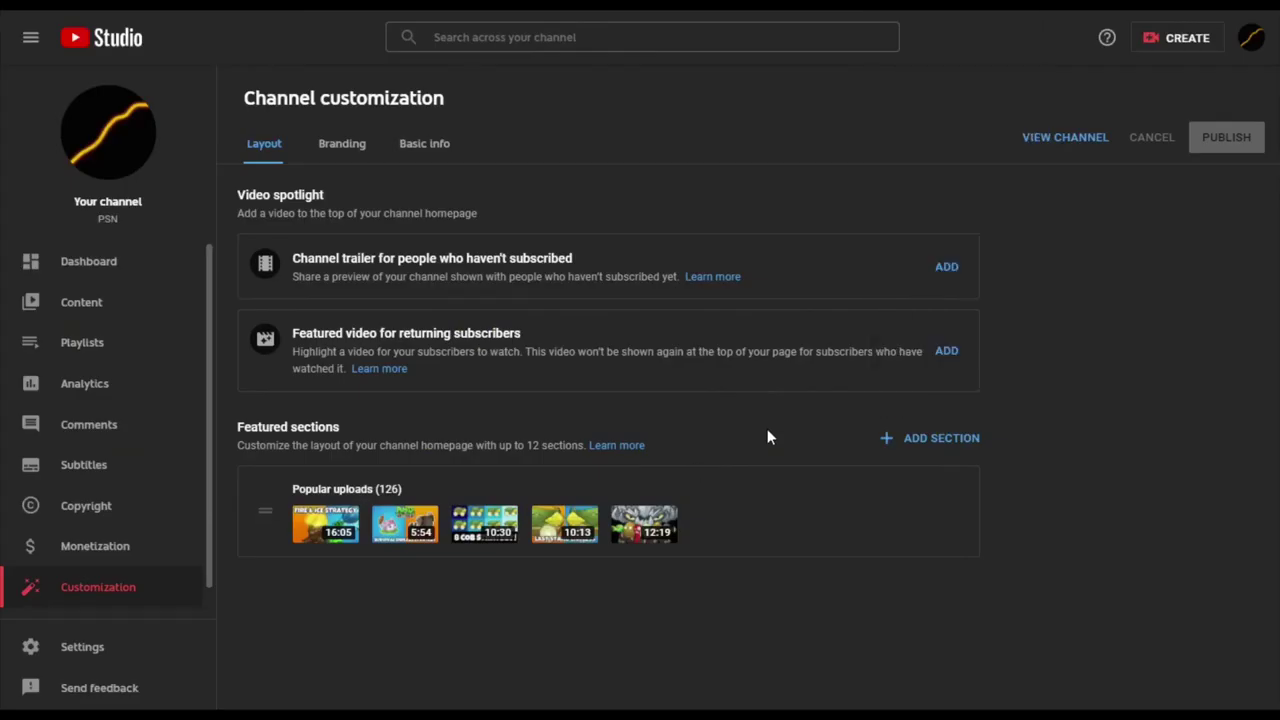
{"action": "left_click", "coordinate": [1250, 37]}
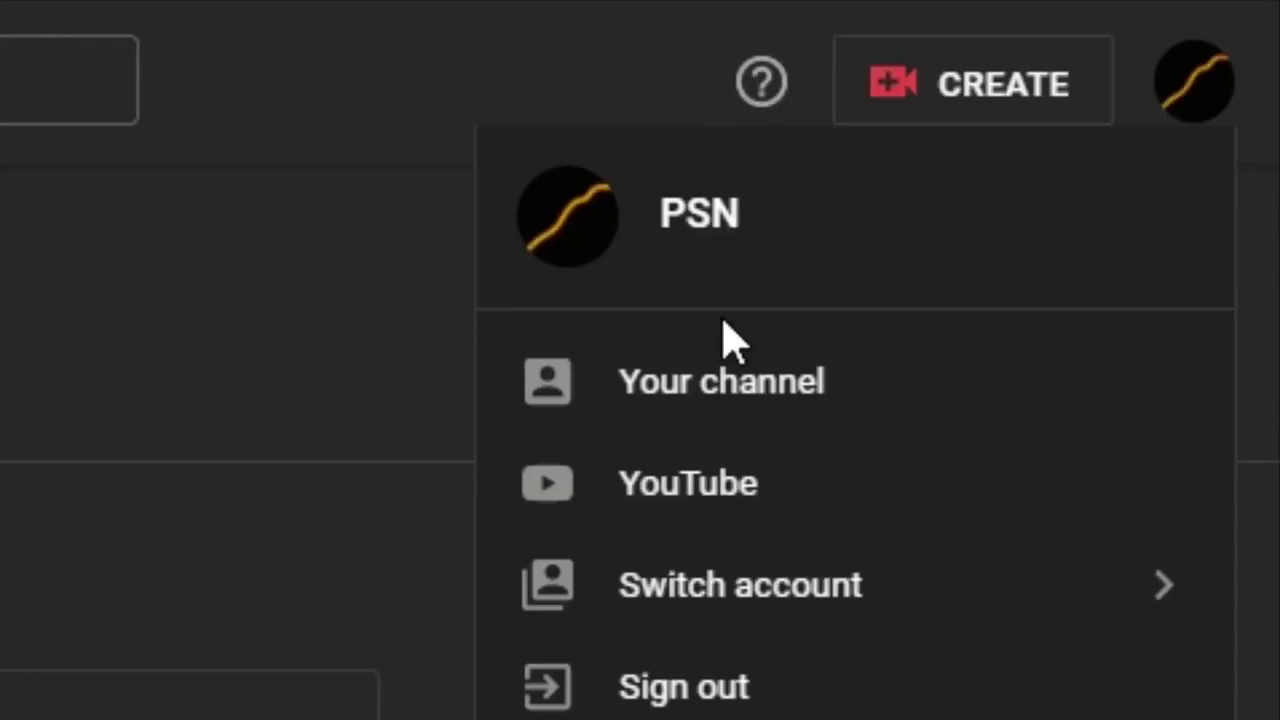
{"action": "left_click", "coordinate": [705, 388]}
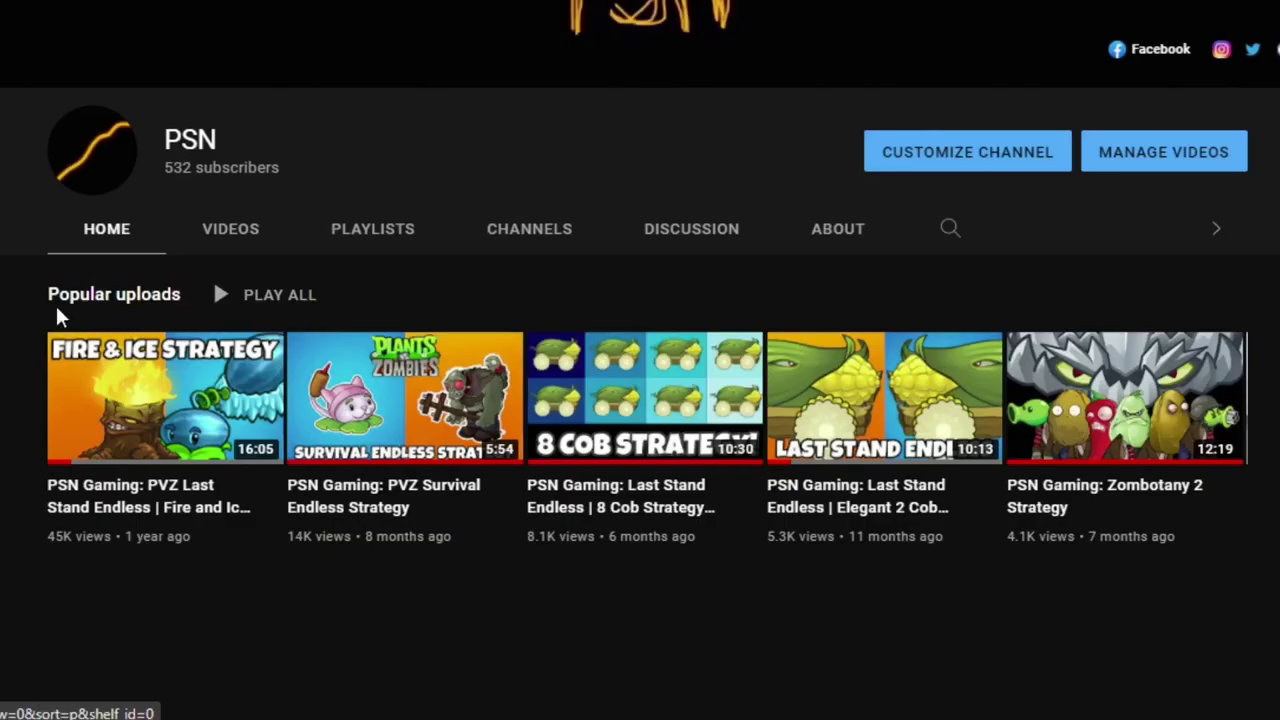